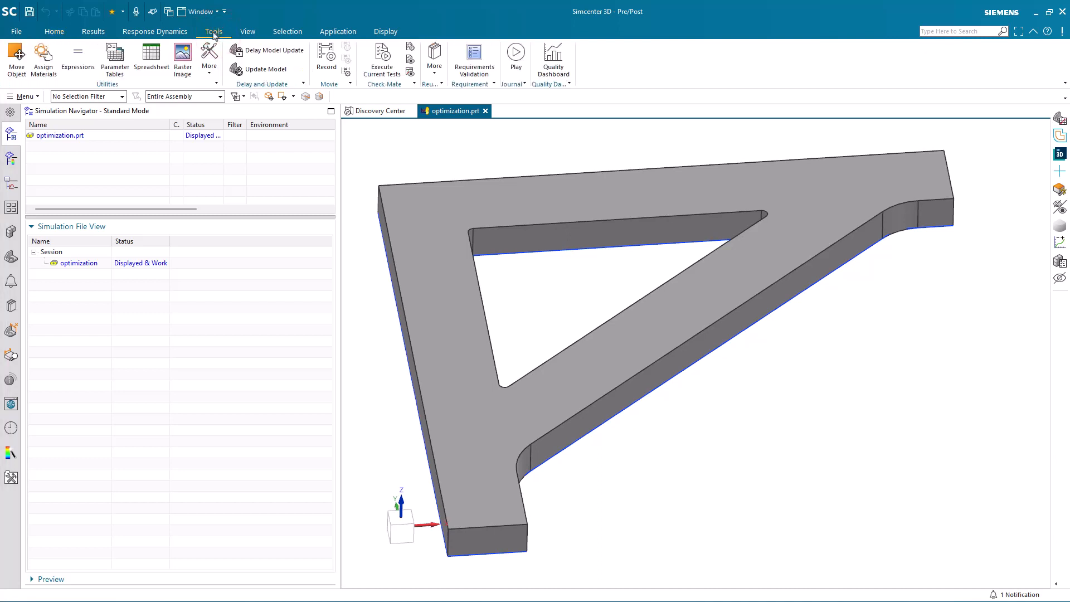
Review the part's expressions and set the height expression to 120 mm
{"action": "left_click", "coordinate": [85, 58]}
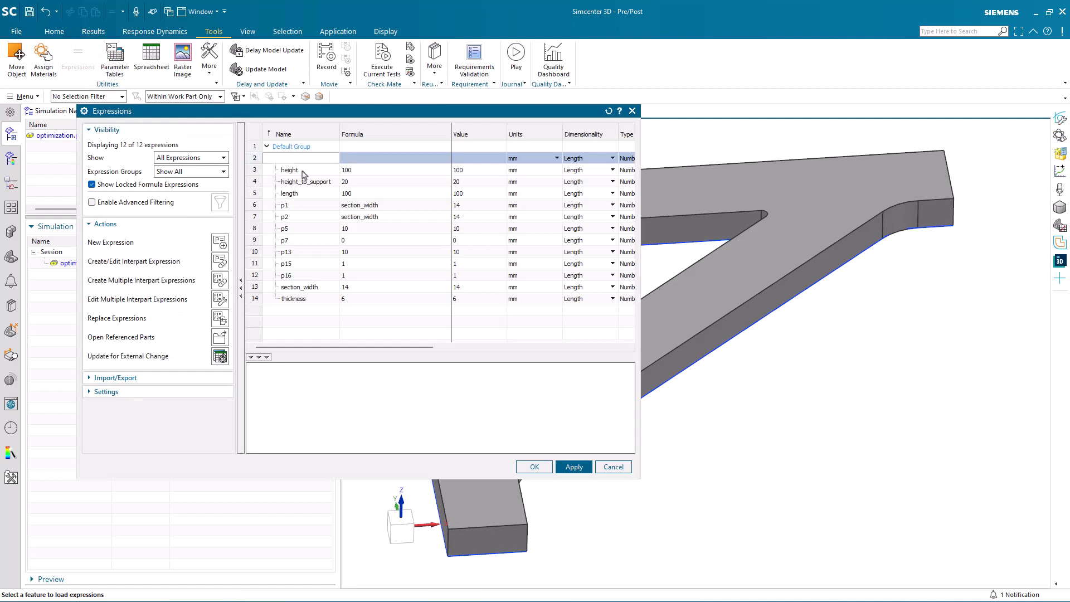
{"action": "left_click", "coordinate": [368, 170]}
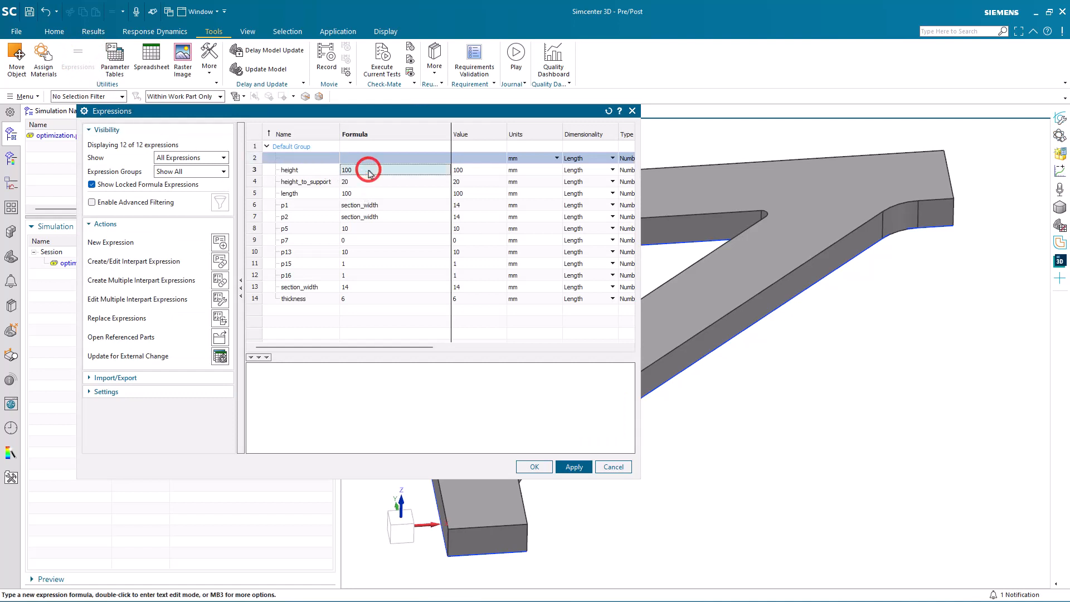
{"action": "key", "text": "Down"}
{"action": "key", "text": "Down"}
{"action": "key", "text": "Down"}
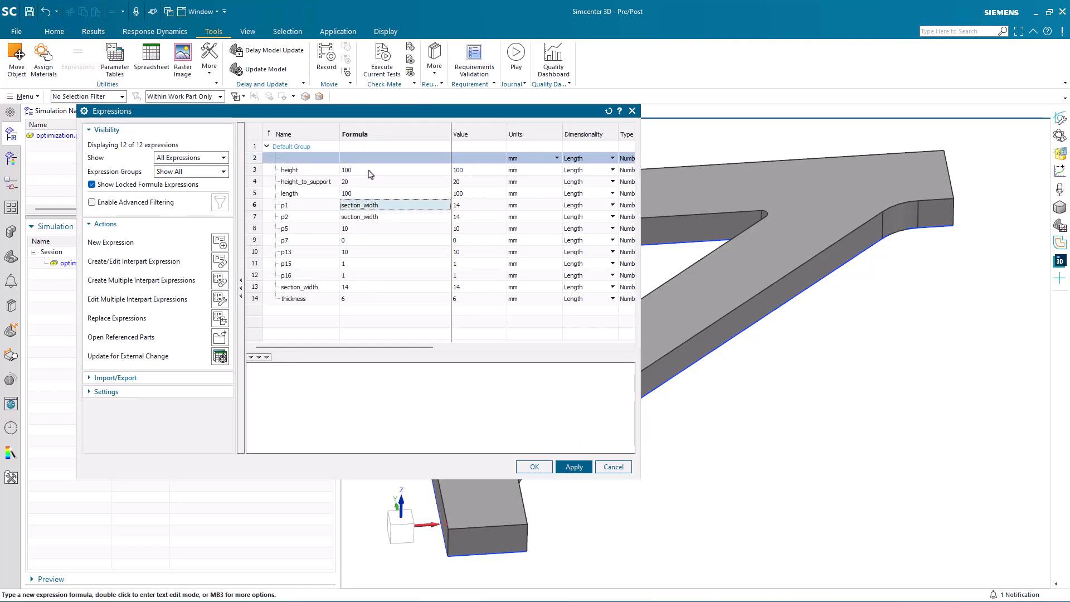
{"action": "key", "text": "Down"}
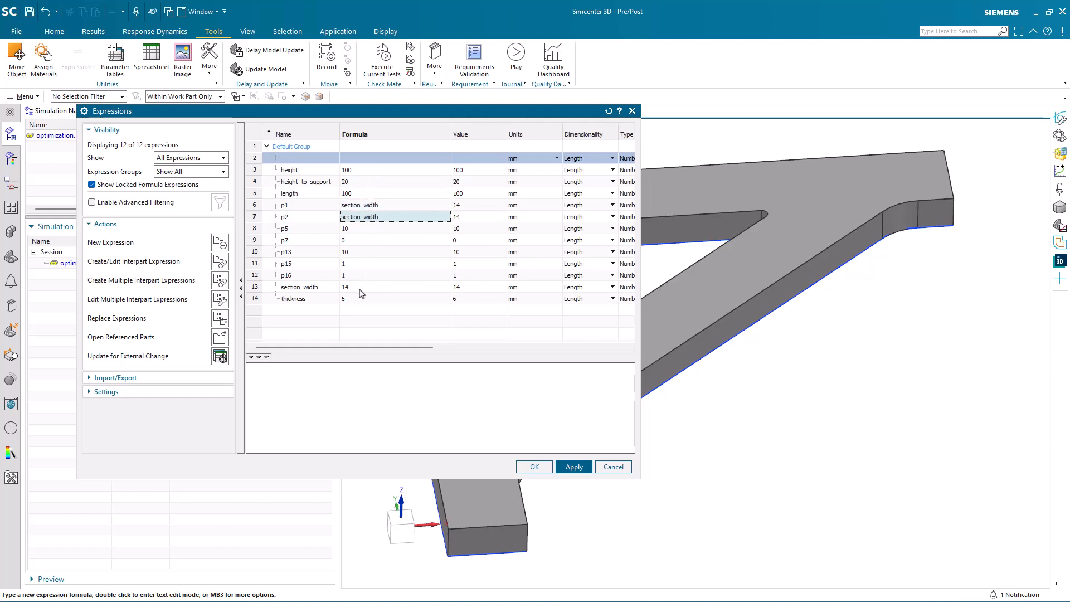
{"action": "left_click", "coordinate": [360, 290]}
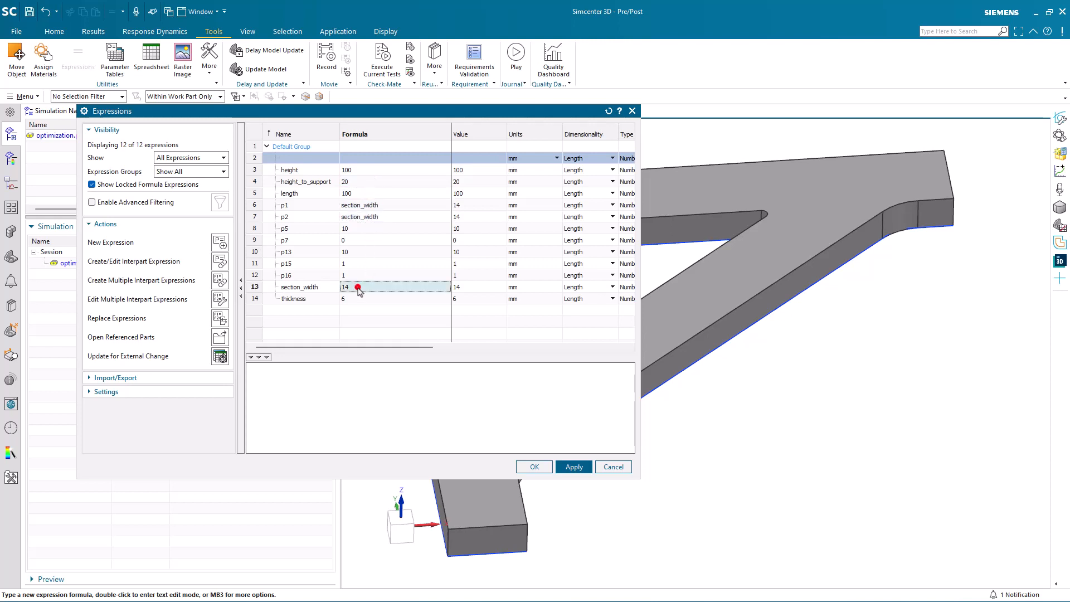
{"action": "left_click", "coordinate": [355, 171]}
{"action": "type", "text": "1"}
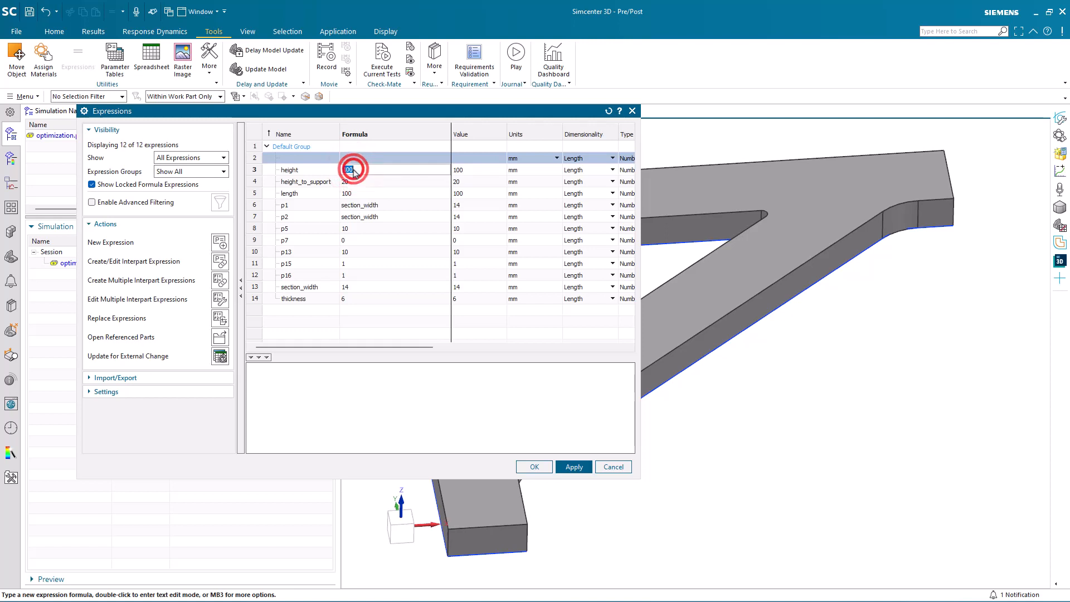
{"action": "type", "text": "20"}
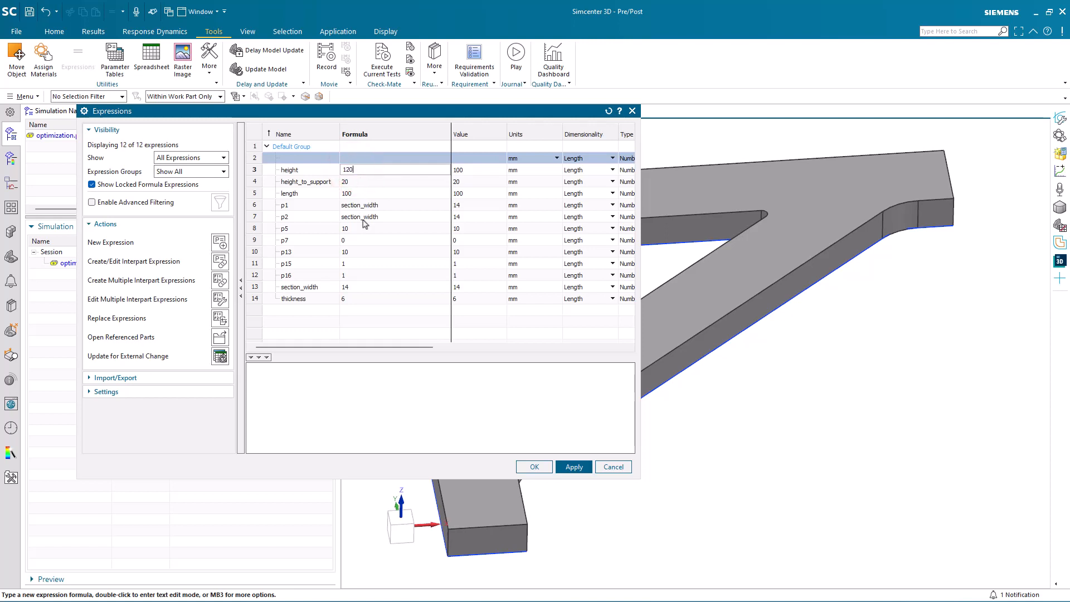
{"action": "left_click", "coordinate": [533, 467]}
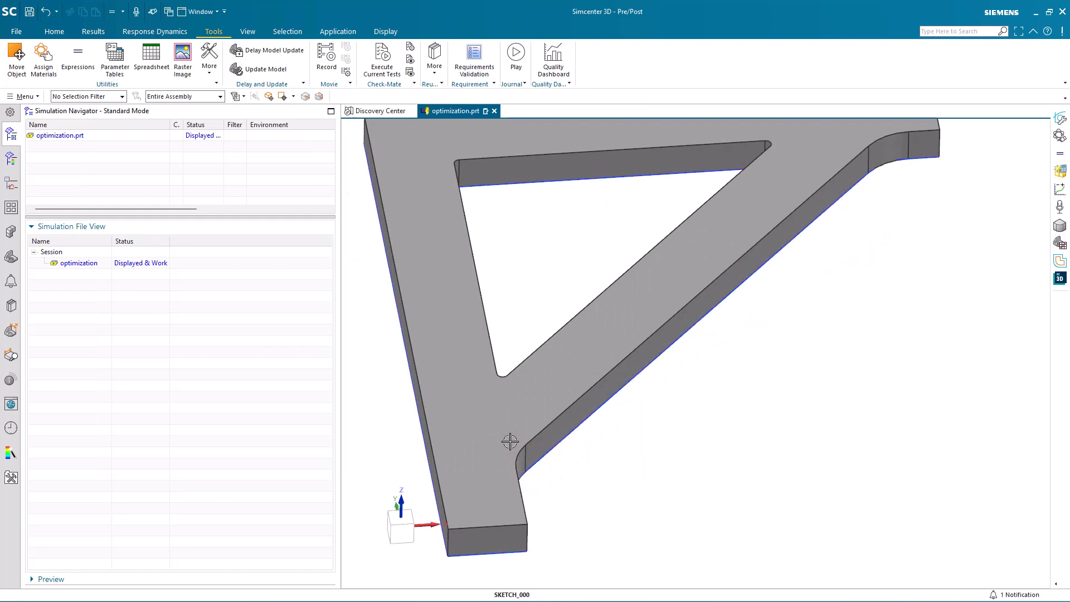
Open the bracket's base sketch to examine its dimensions and driving expressions, and finish the sketch without edits
{"action": "left_click", "coordinate": [11, 256]}
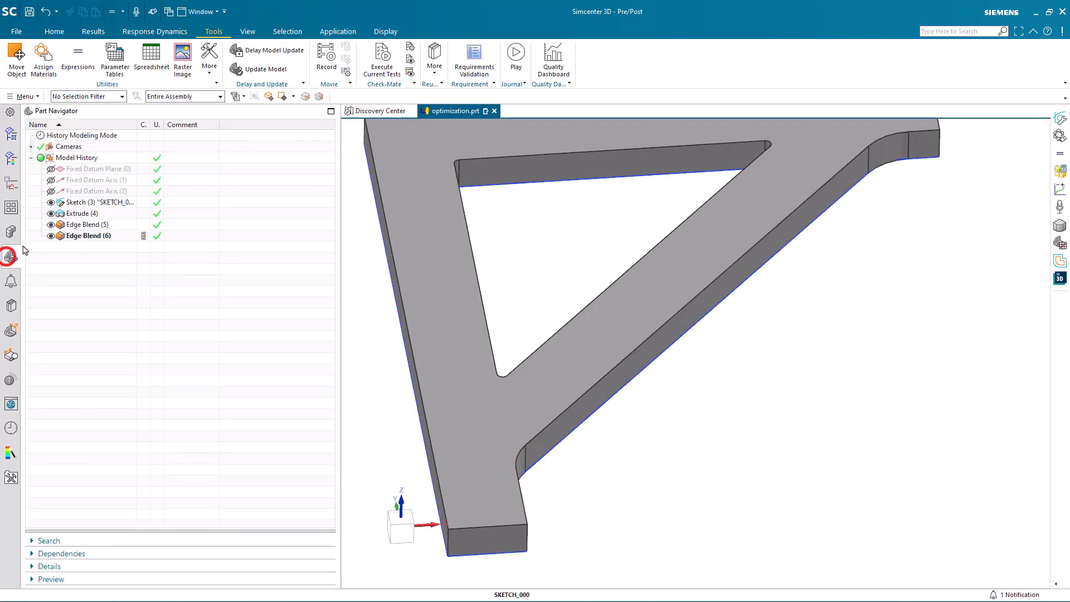
{"action": "left_click", "coordinate": [78, 199]}
{"action": "double_click", "coordinate": [78, 202]}
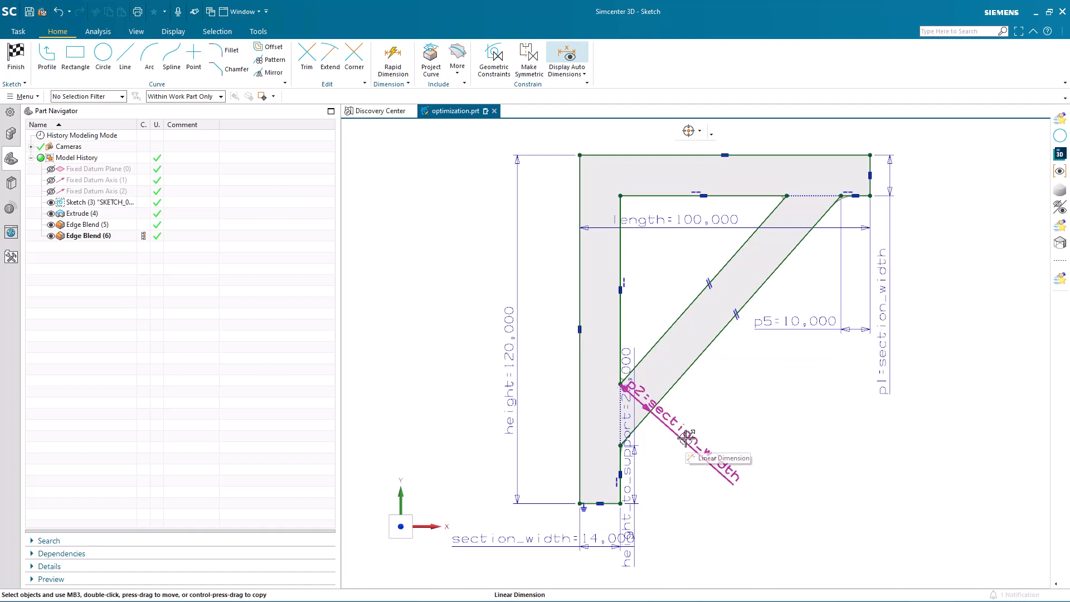
{"action": "left_click", "coordinate": [16, 56]}
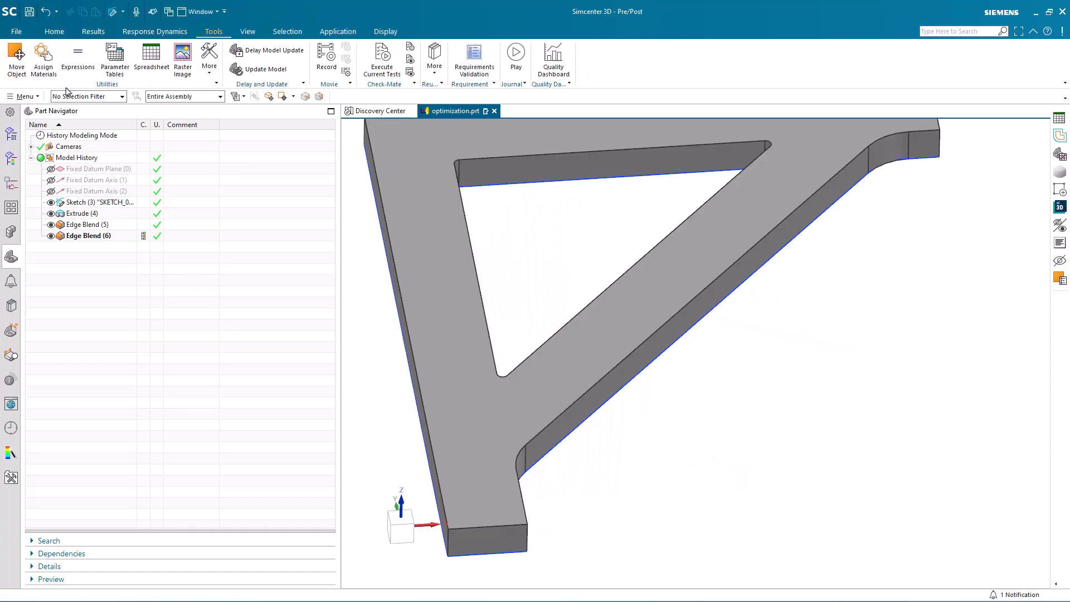
Assign the library material AISI_310_SS to the bracket body
{"action": "left_click", "coordinate": [43, 57]}
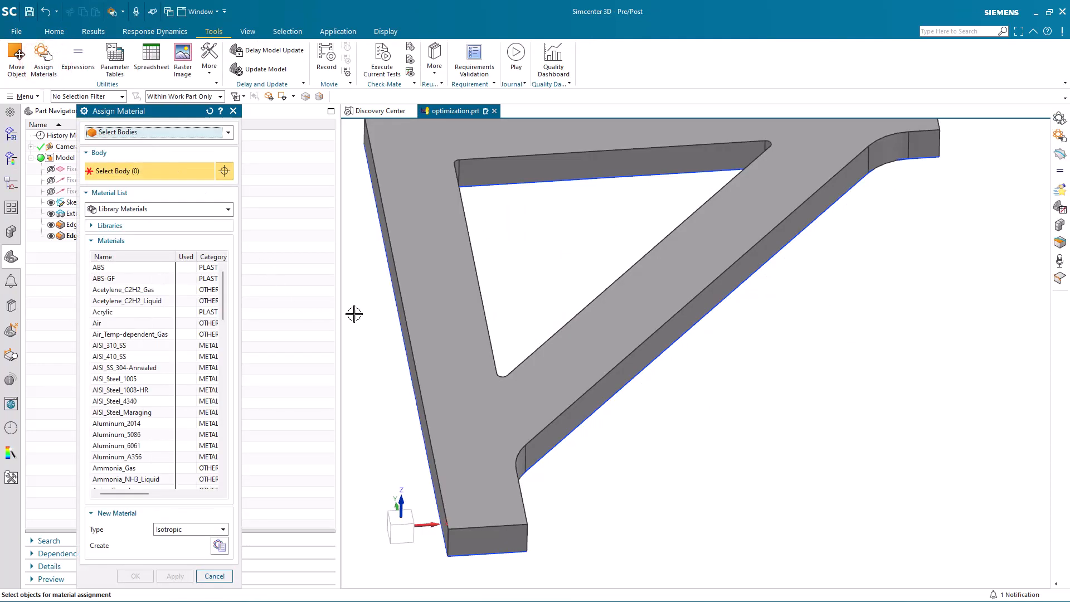
{"action": "left_click", "coordinate": [430, 313]}
{"action": "left_click", "coordinate": [129, 346]}
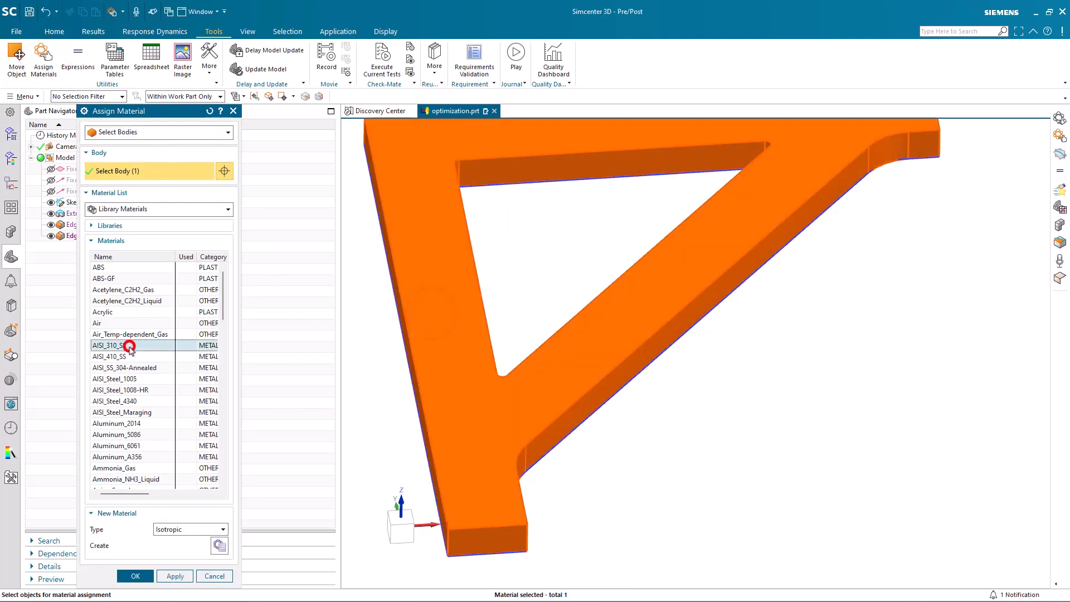
{"action": "left_click", "coordinate": [135, 576]}
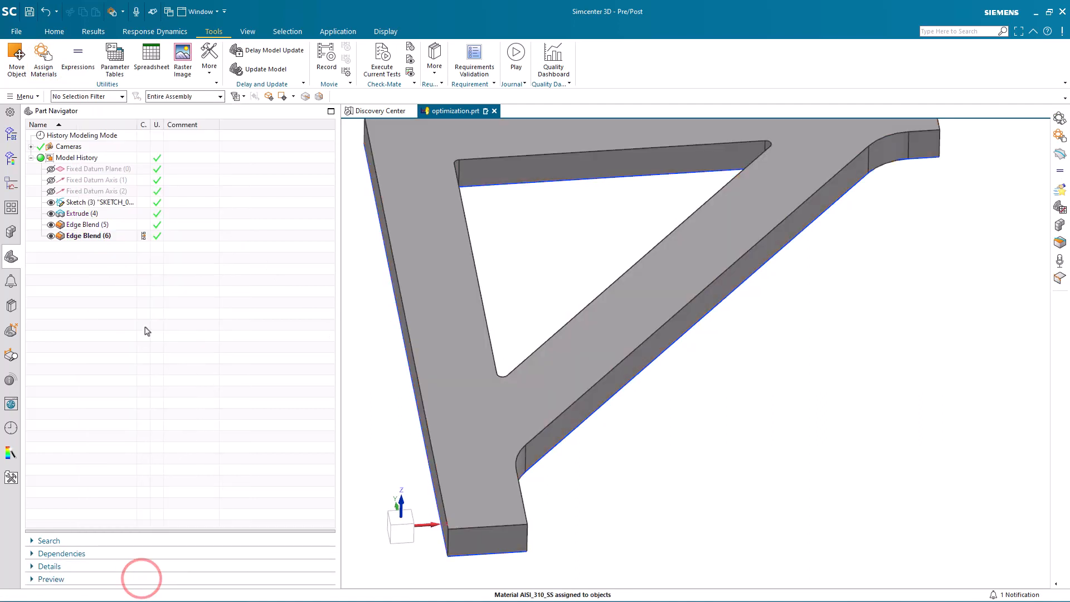
Open the part's spreadsheet in Excel and extract the model's expressions into Sheet1
{"action": "left_click", "coordinate": [151, 58]}
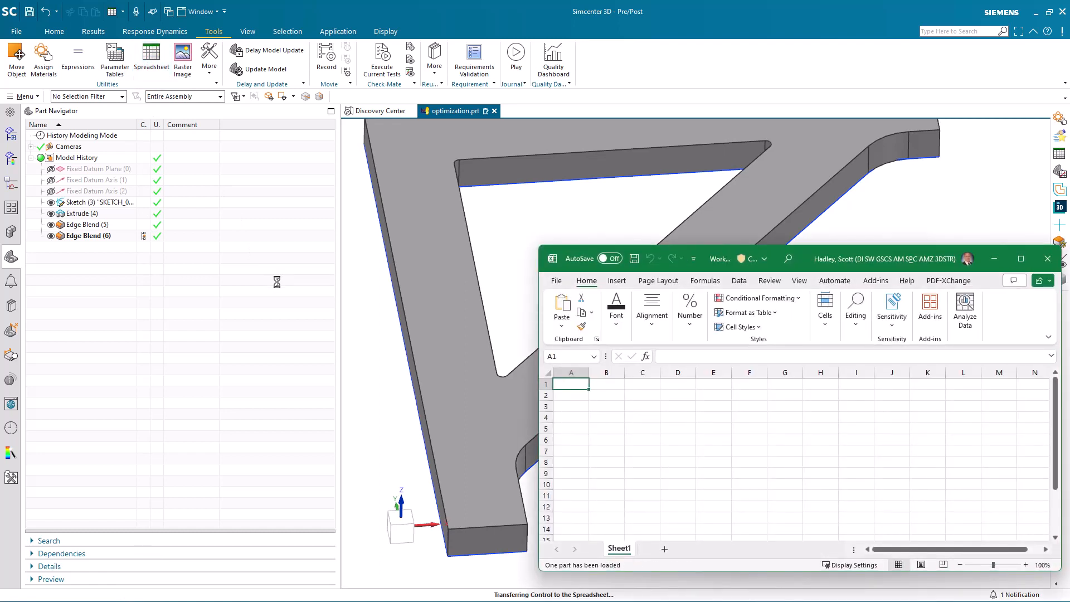
{"action": "left_click", "coordinate": [880, 283]}
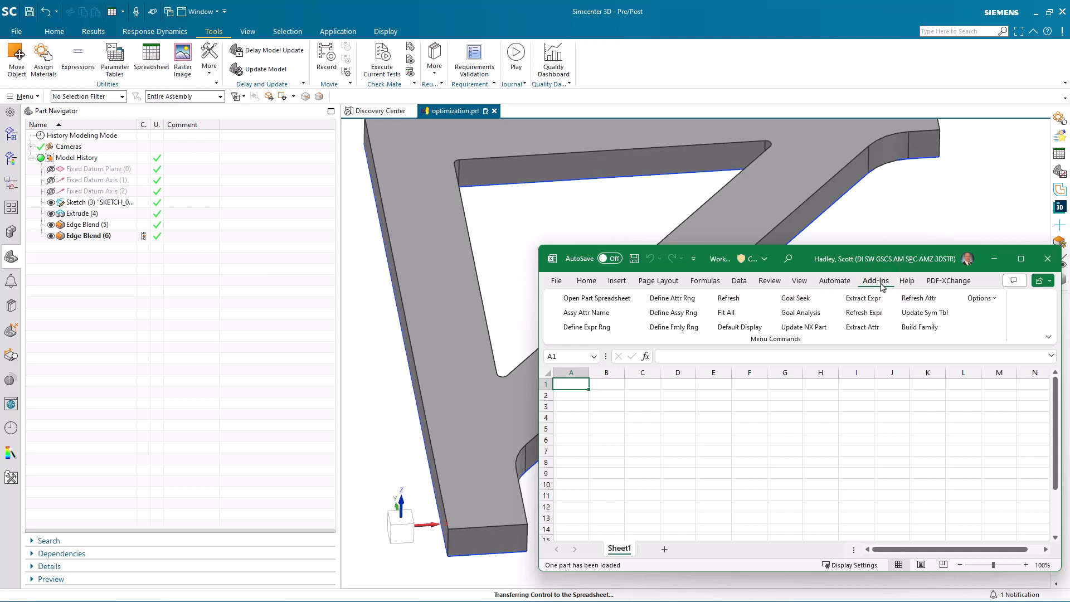
{"action": "left_click", "coordinate": [864, 300]}
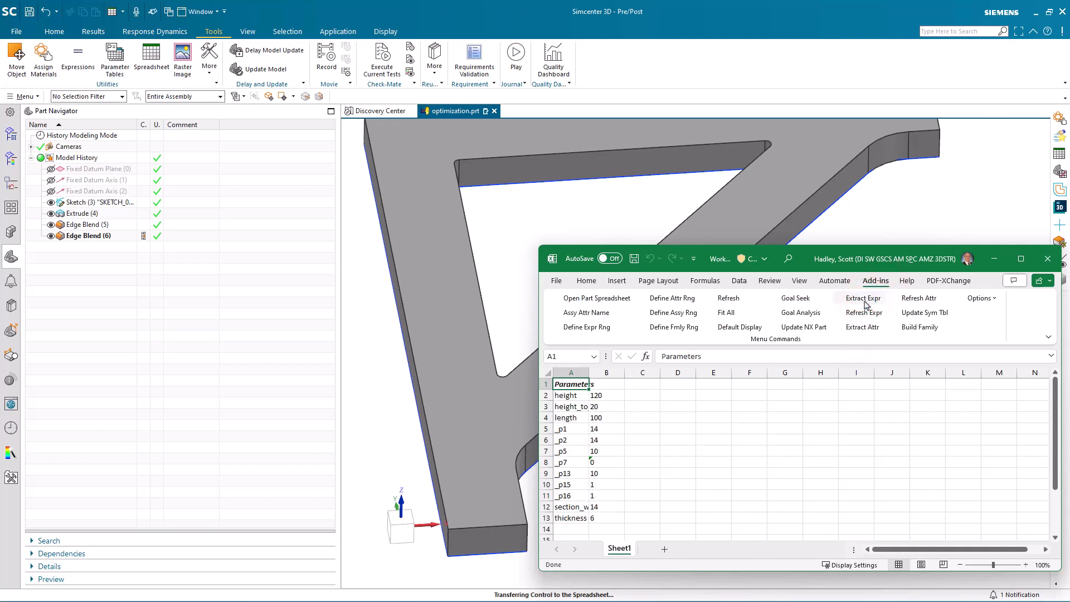
Enable Auto Refresh on Load in the spreadsheet add-in's preferences
{"action": "left_click", "coordinate": [976, 299]}
{"action": "left_click", "coordinate": [979, 306]}
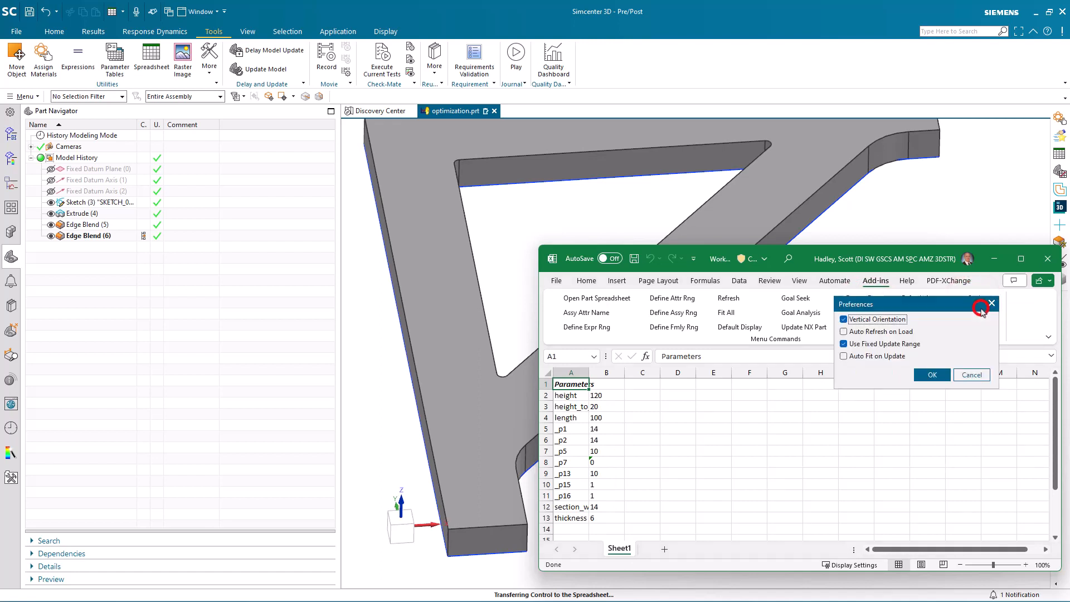
{"action": "left_click", "coordinate": [872, 331]}
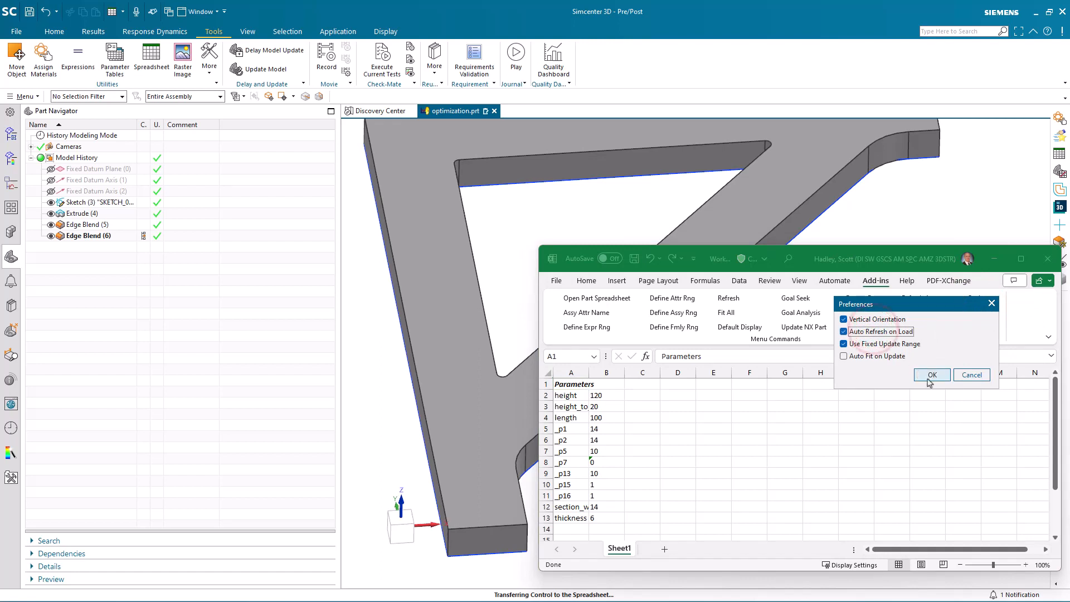
{"action": "left_click", "coordinate": [929, 375]}
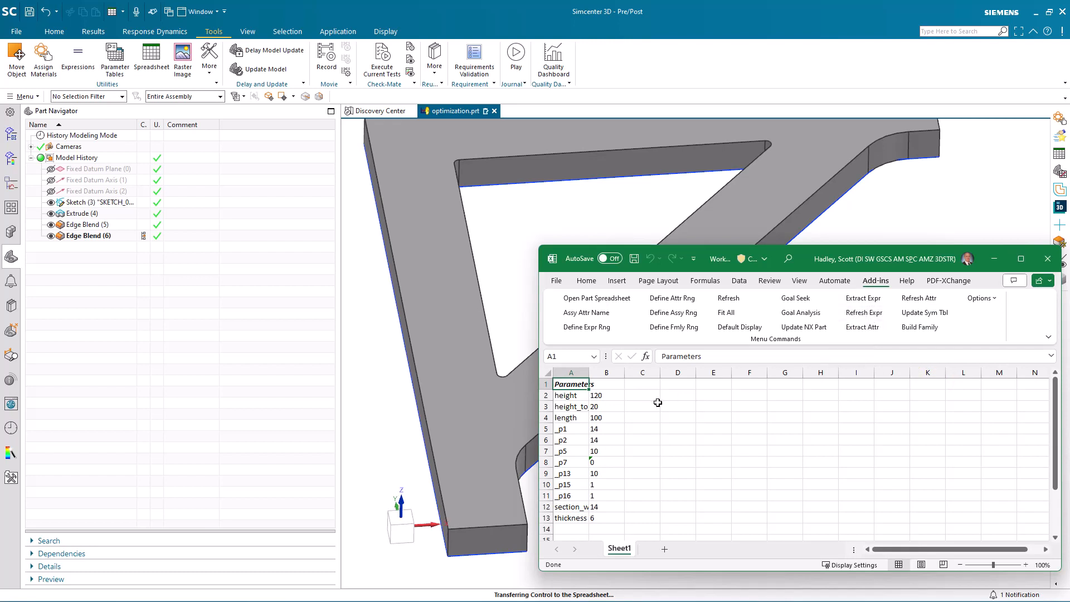
Set the height parameter in cell B2 to =100 and update the NX part from the spreadsheet
{"action": "left_click", "coordinate": [608, 395]}
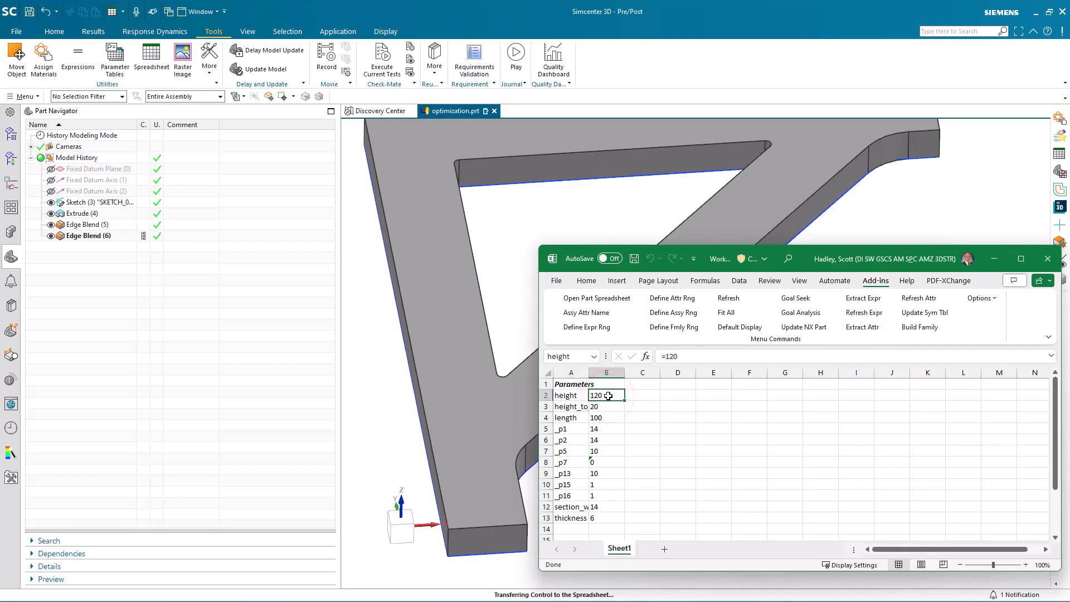
{"action": "left_click", "coordinate": [673, 357]}
{"action": "key", "text": "BackSpace"}
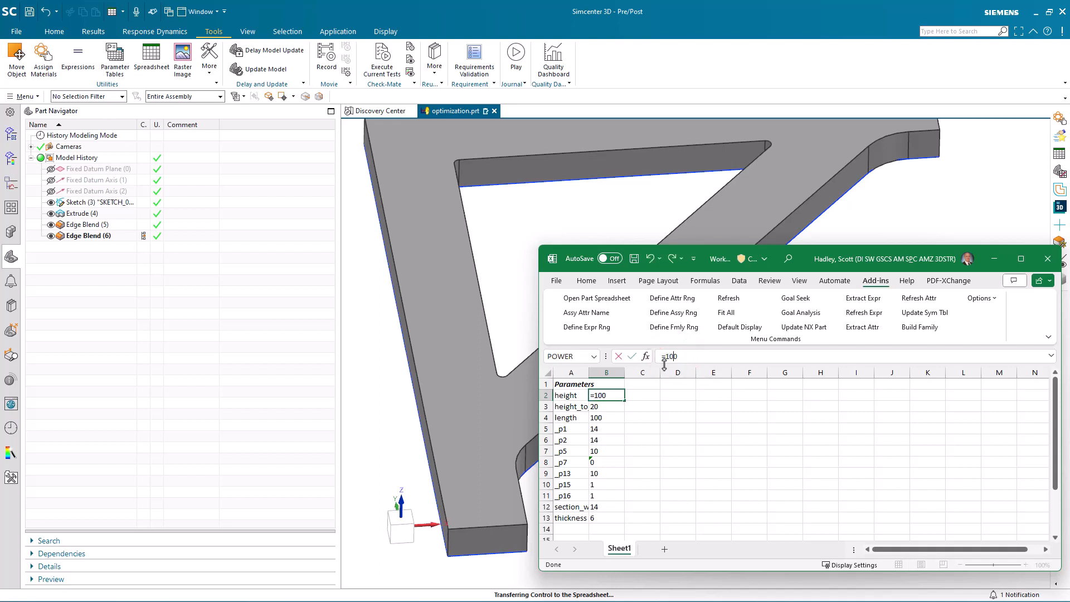
{"action": "key", "text": "Return"}
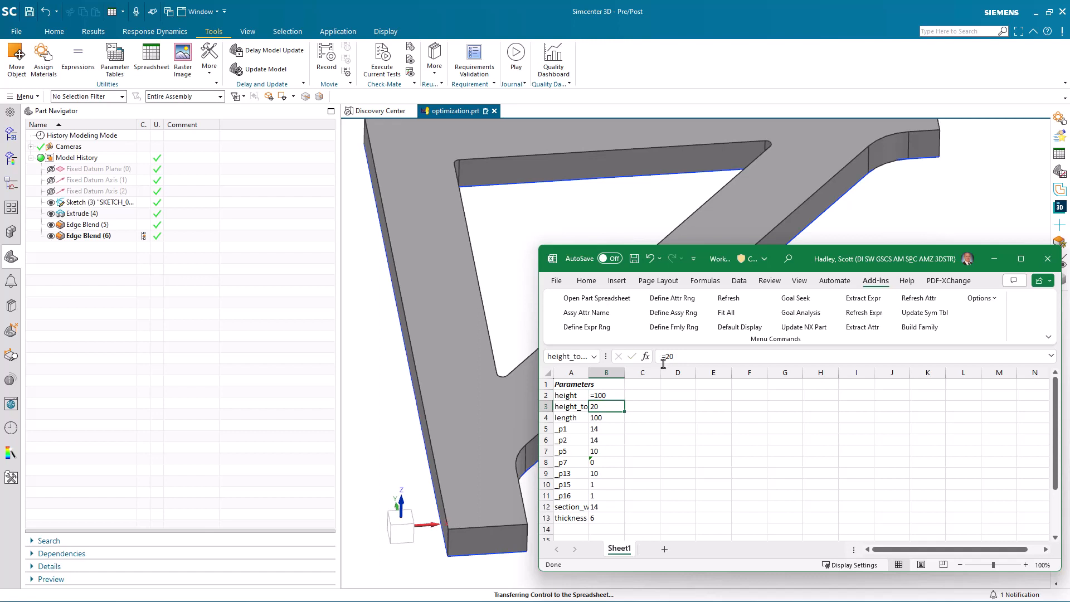
{"action": "key", "text": "Return"}
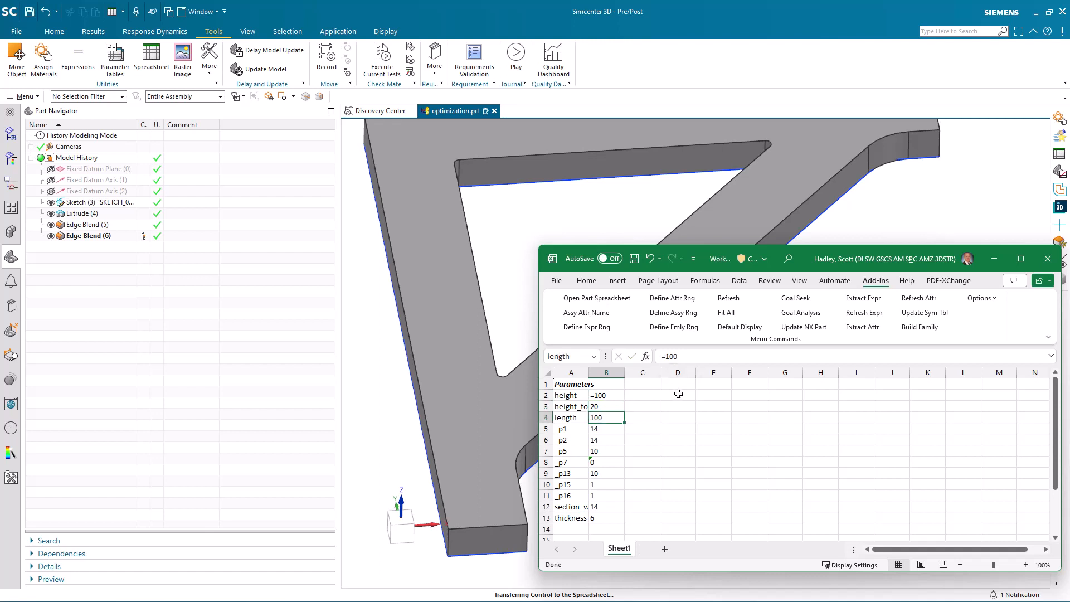
{"action": "key", "text": "Up"}
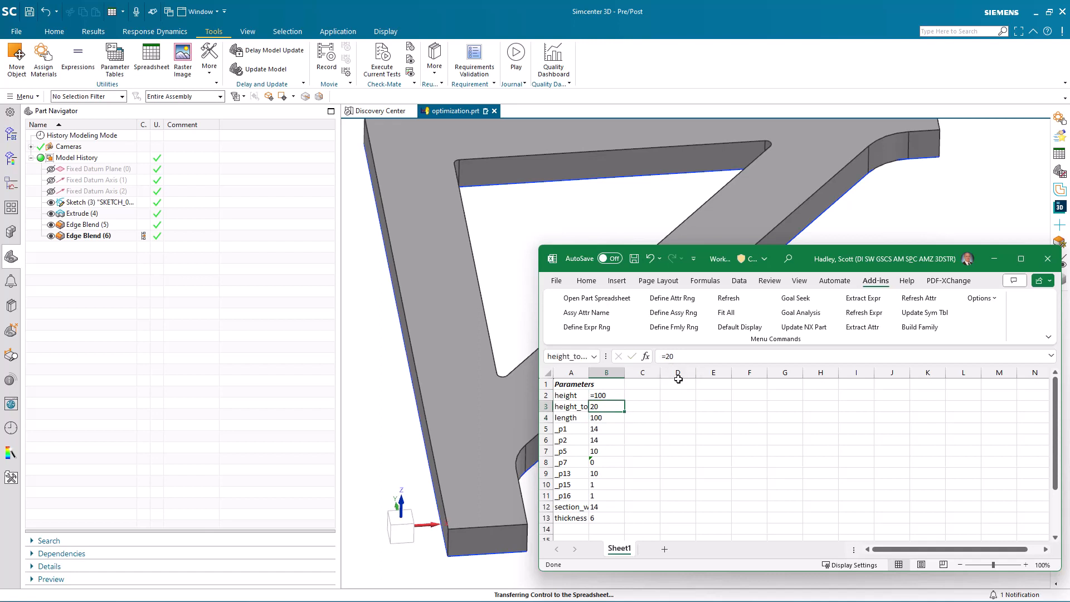
{"action": "left_click", "coordinate": [800, 327]}
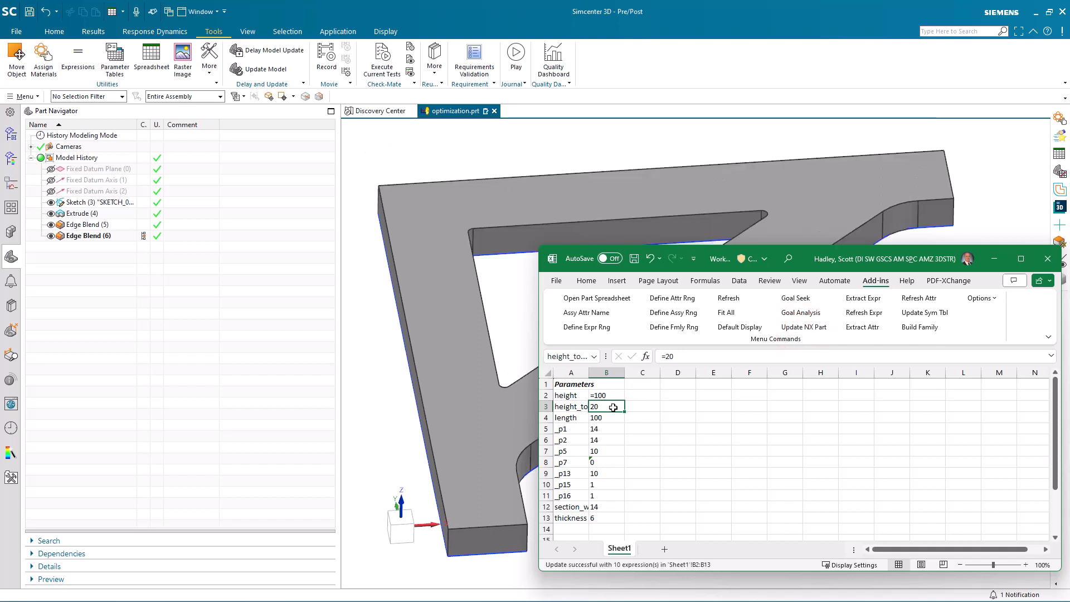
Inspect the formulas behind the _p1, _p2 and section_width values in column B
{"action": "key", "text": "Down"}
{"action": "key", "text": "Down"}
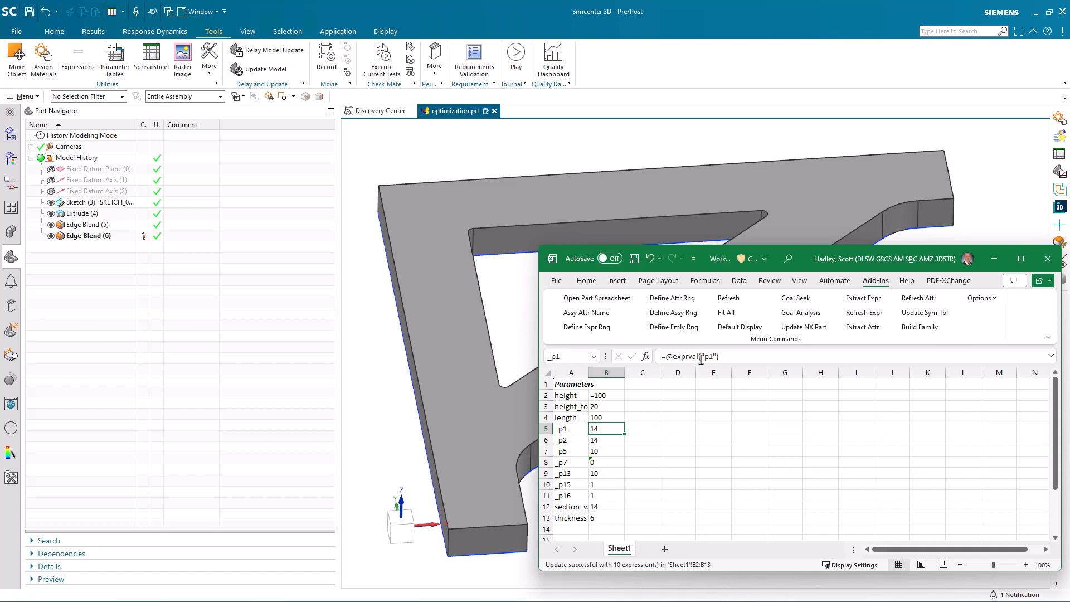
{"action": "left_click", "coordinate": [615, 438]}
{"action": "left_click", "coordinate": [598, 507]}
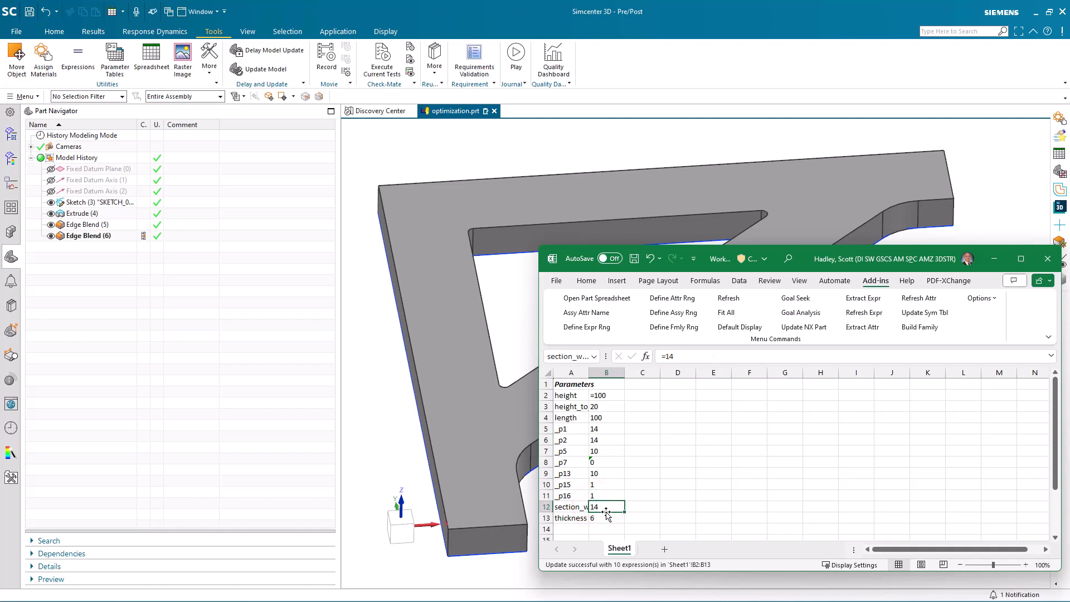
Switch to the browser documentation and examine the MASS3D function's object names, unit codes and type values
{"action": "key", "text": "alt+Tab"}
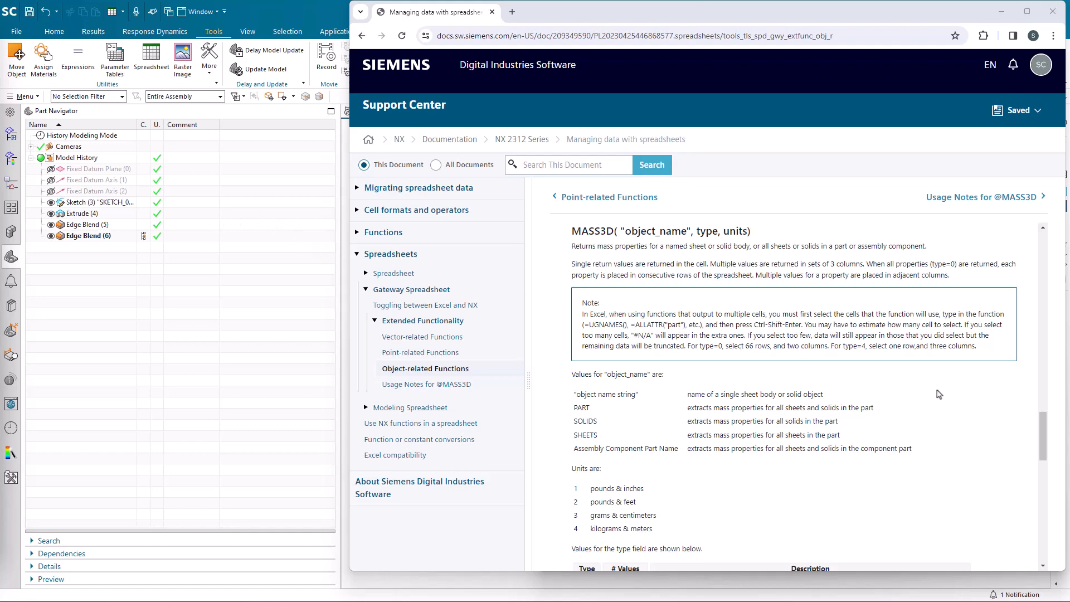
{"action": "left_click_drag", "start_coordinate": [1045, 437], "coordinate": [1019, 438]}
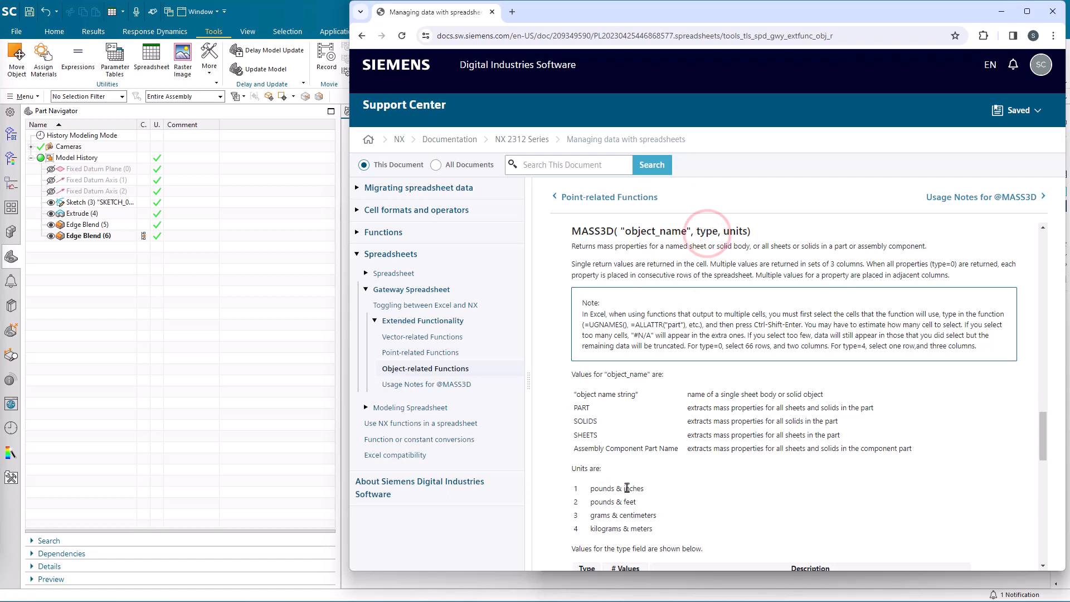
{"action": "scroll", "coordinate": [637, 476], "scroll_direction": "down", "scroll_amount": 4}
{"action": "scroll", "coordinate": [637, 476], "scroll_direction": "down", "scroll_amount": 1}
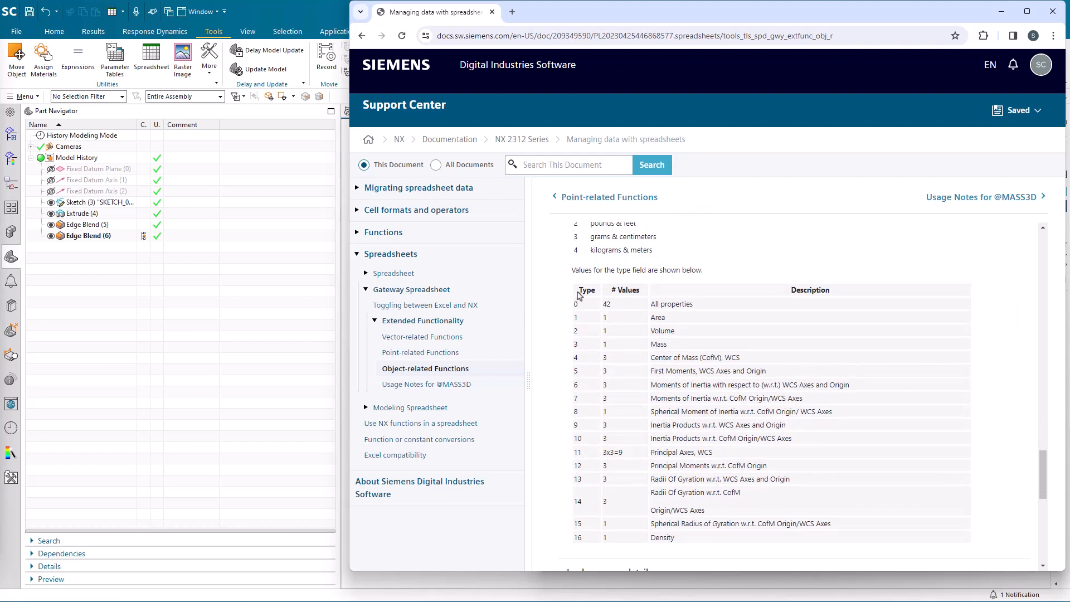
{"action": "scroll", "coordinate": [582, 289], "scroll_direction": "up", "scroll_amount": 5}
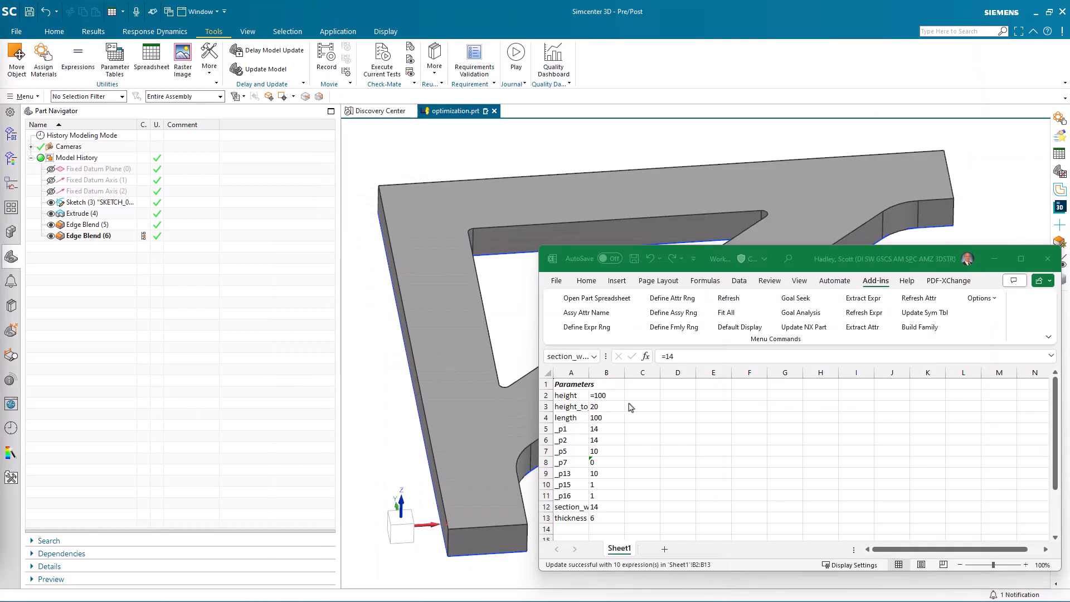
Enter the formula =mass3d("part",3,1) in cell C1 to compute the part's mass in pounds and inches
{"action": "left_click", "coordinate": [659, 387]}
{"action": "left_click", "coordinate": [650, 385]}
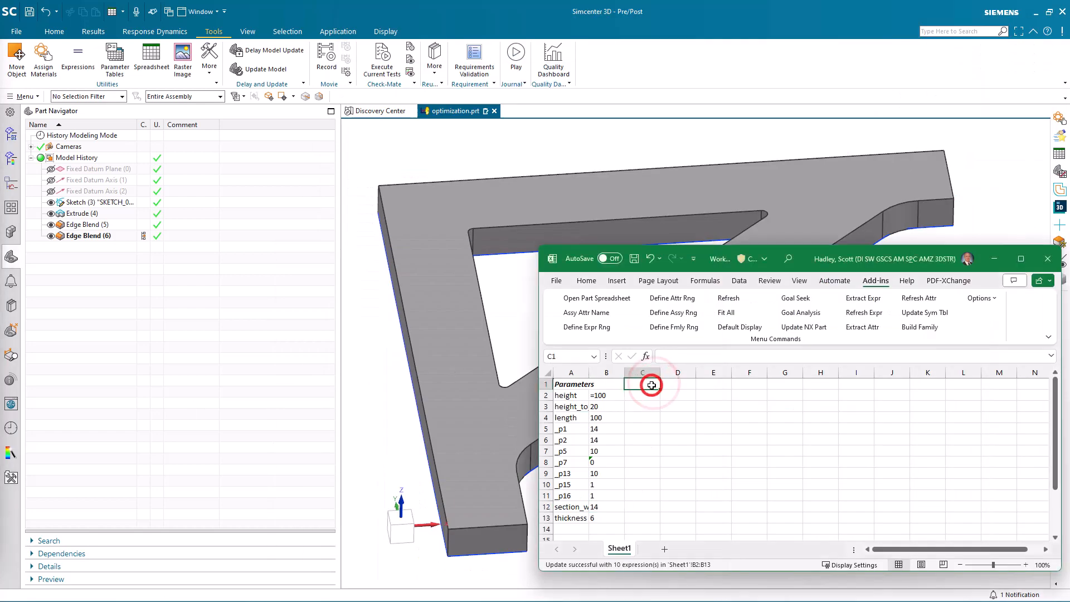
{"action": "type", "text": "=mass3d(\"pa"}
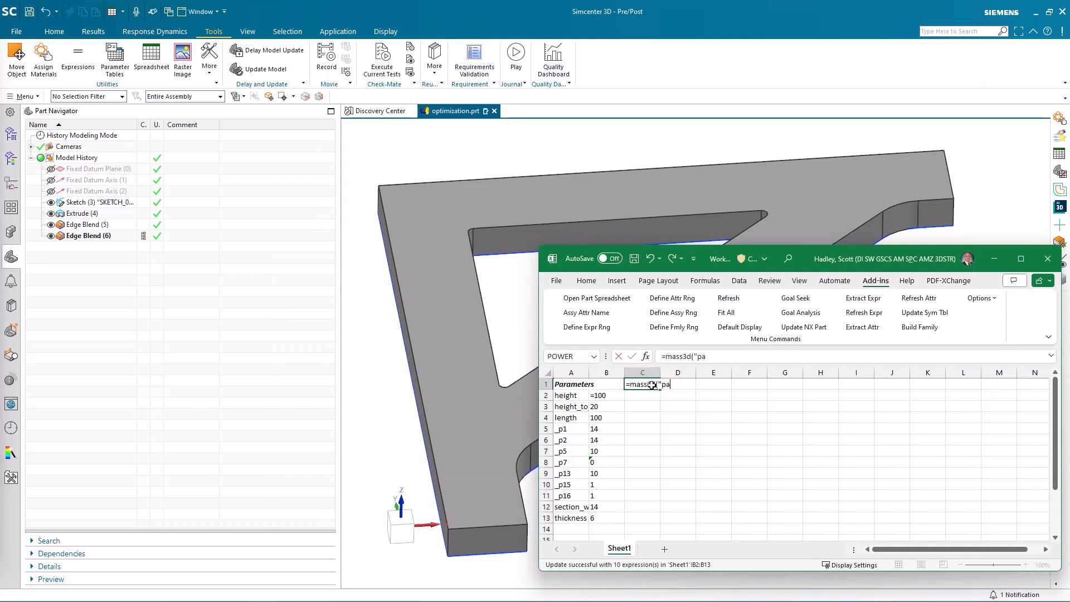
{"action": "type", "text": ",3,1"}
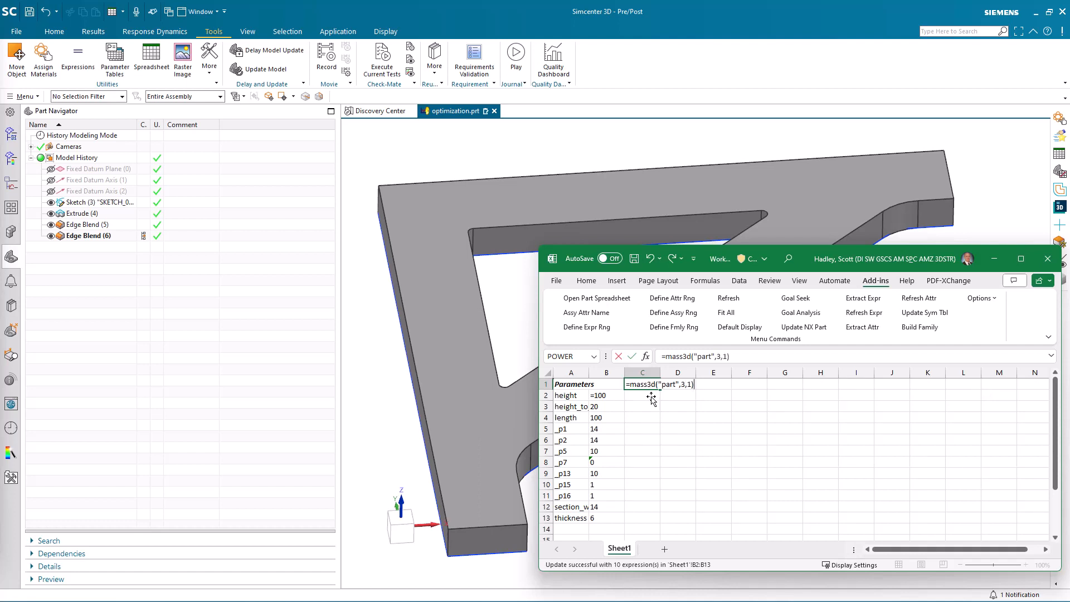
{"action": "key", "text": "Return"}
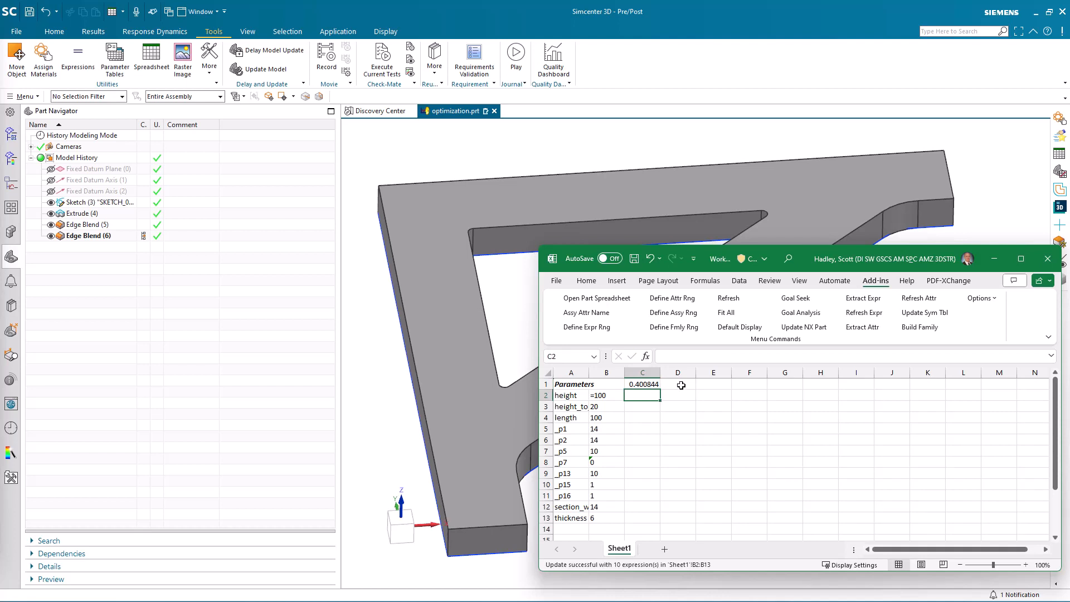
Check the MASS3D documentation for the type value that returns all properties and how multi-cell output works
{"action": "left_click_drag", "start_coordinate": [681, 385], "coordinate": [705, 463]}
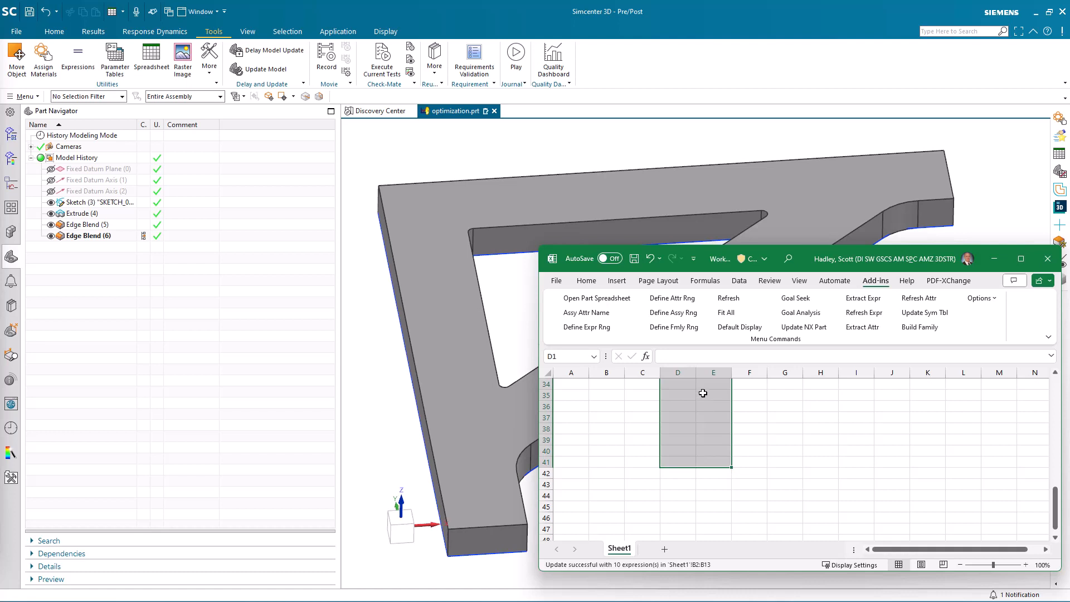
{"action": "scroll", "coordinate": [702, 394], "scroll_direction": "up", "scroll_amount": 11}
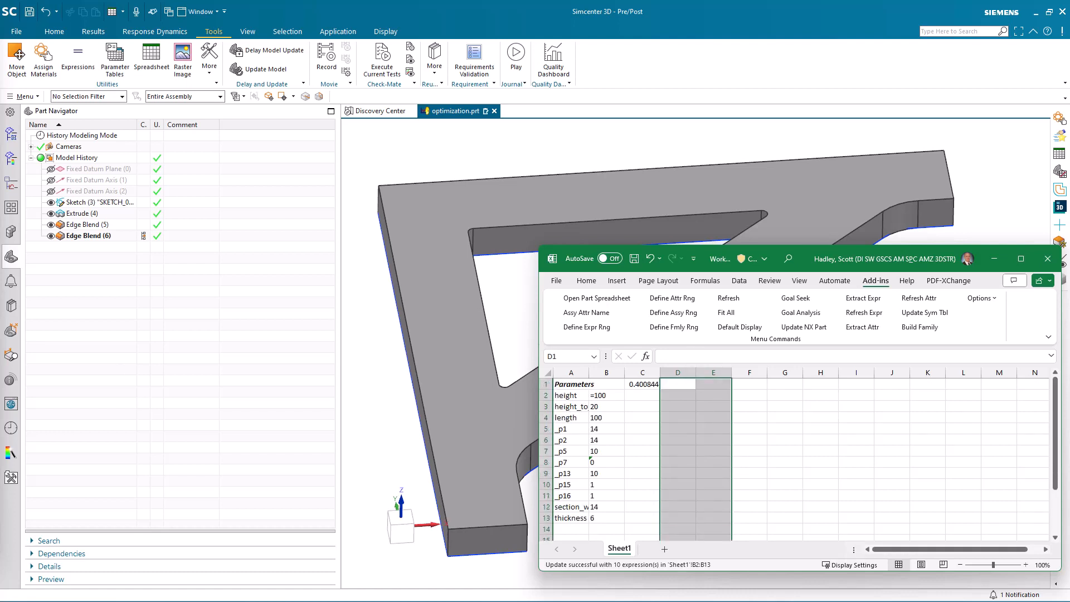
{"action": "key", "text": "alt+Tab"}
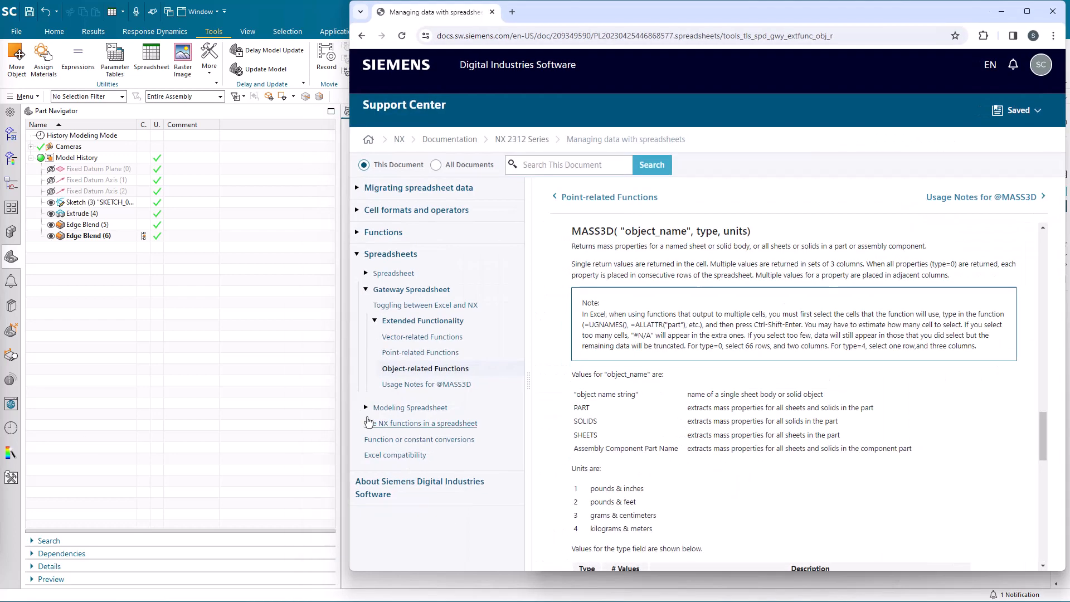
{"action": "scroll", "coordinate": [673, 440], "scroll_direction": "down", "scroll_amount": 2}
{"action": "scroll", "coordinate": [673, 439], "scroll_direction": "down", "scroll_amount": 3}
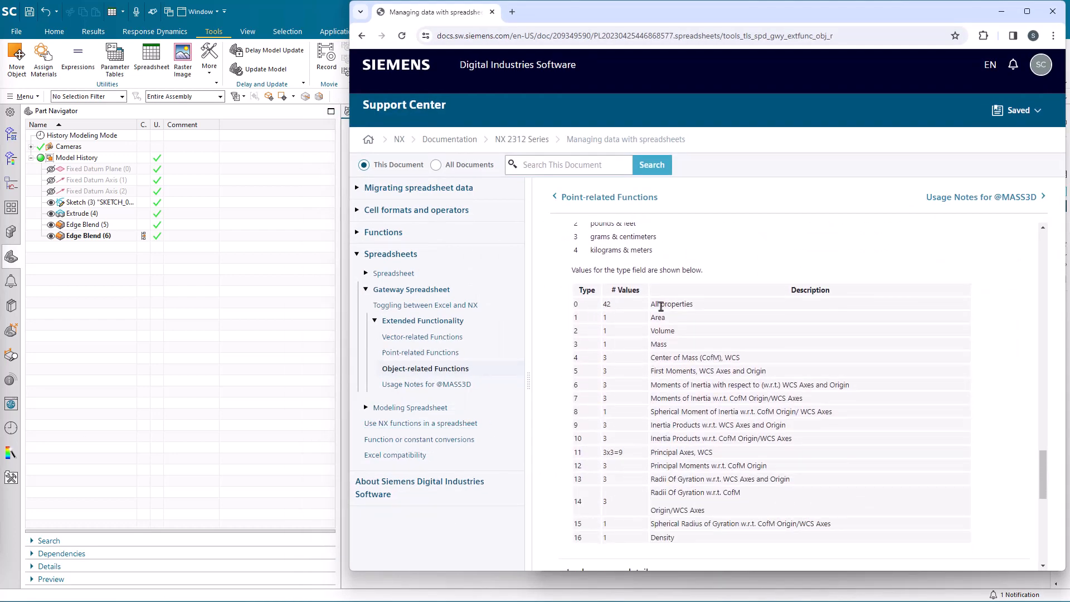
{"action": "left_click", "coordinate": [1000, 11]}
Enter =mass3d("part",0,1) as an array formula across cells D1:E43 to list all mass properties
{"action": "left_click_drag", "start_coordinate": [681, 385], "coordinate": [702, 494]}
{"action": "scroll", "coordinate": [707, 490], "scroll_direction": "up", "scroll_amount": 11}
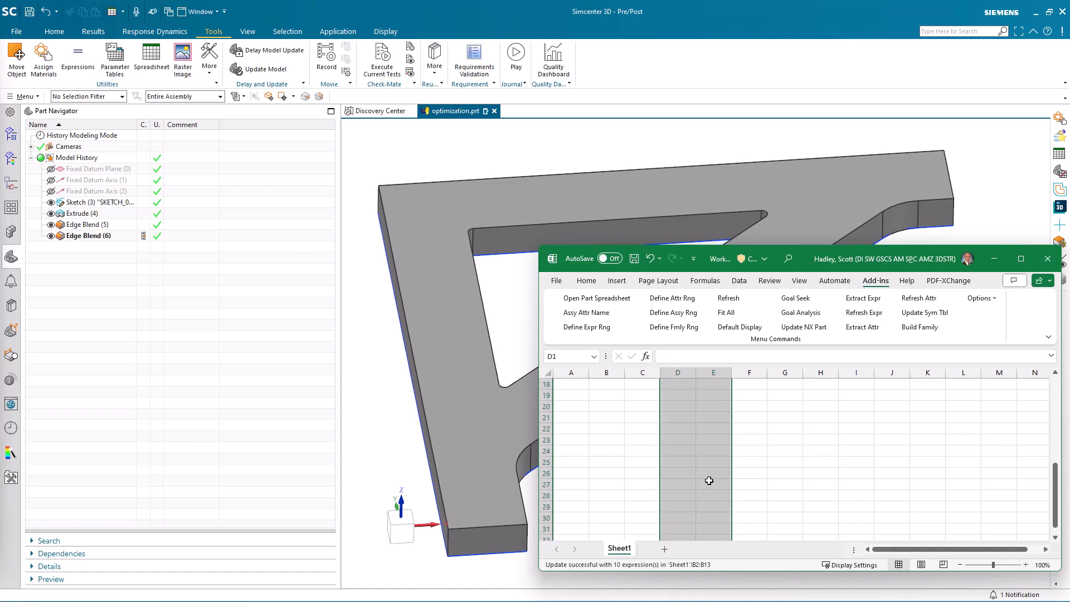
{"action": "left_click", "coordinate": [684, 355]}
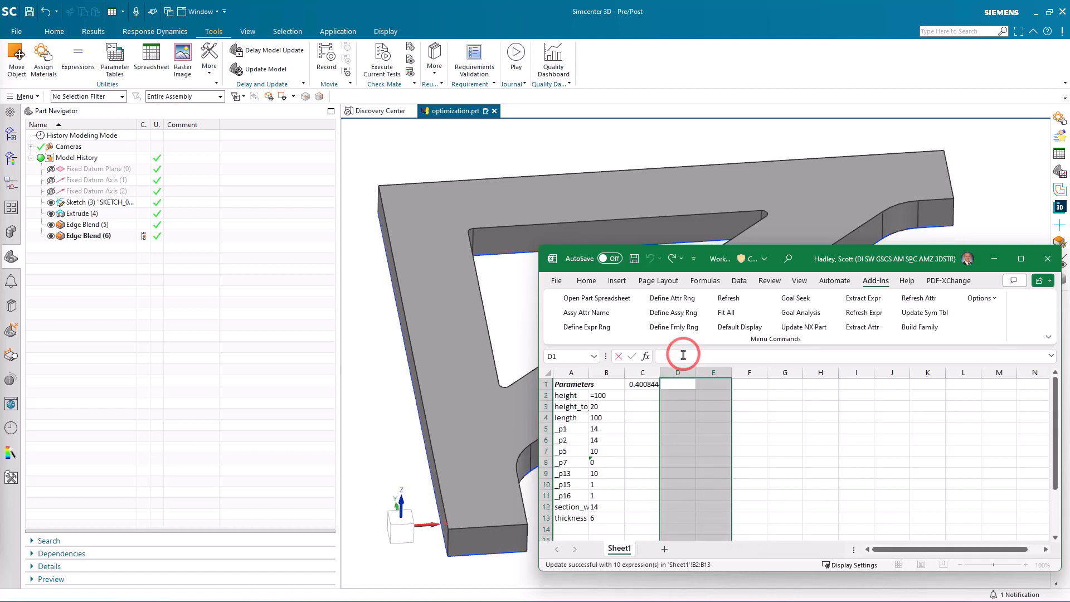
{"action": "type", "text": "=mass"}
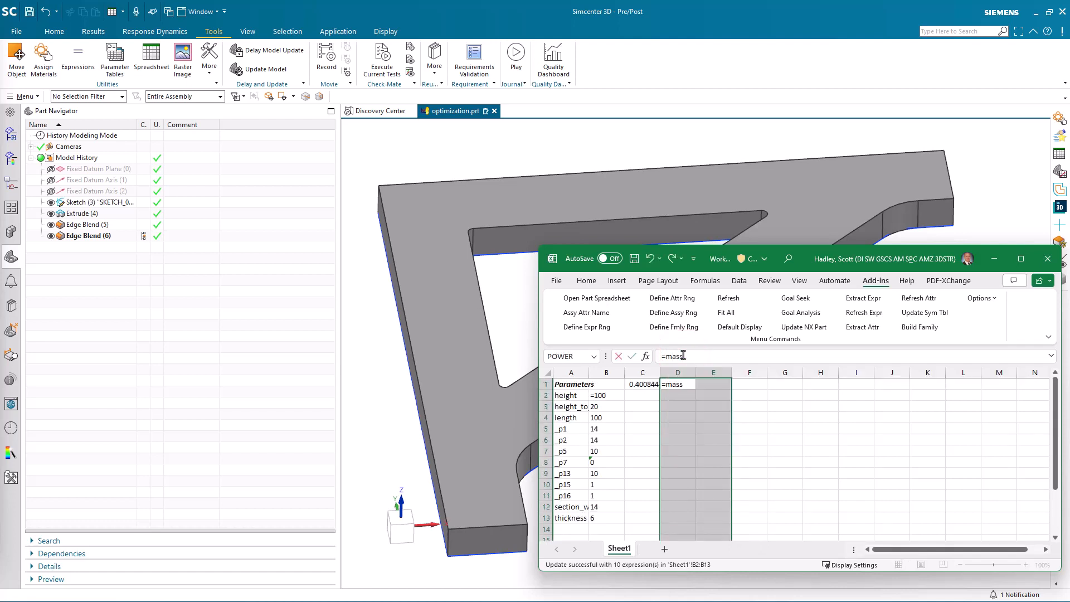
{"action": "type", "text": "3d(\"part\",0,1)"}
{"action": "key", "text": "ctrl+shift+Return"}
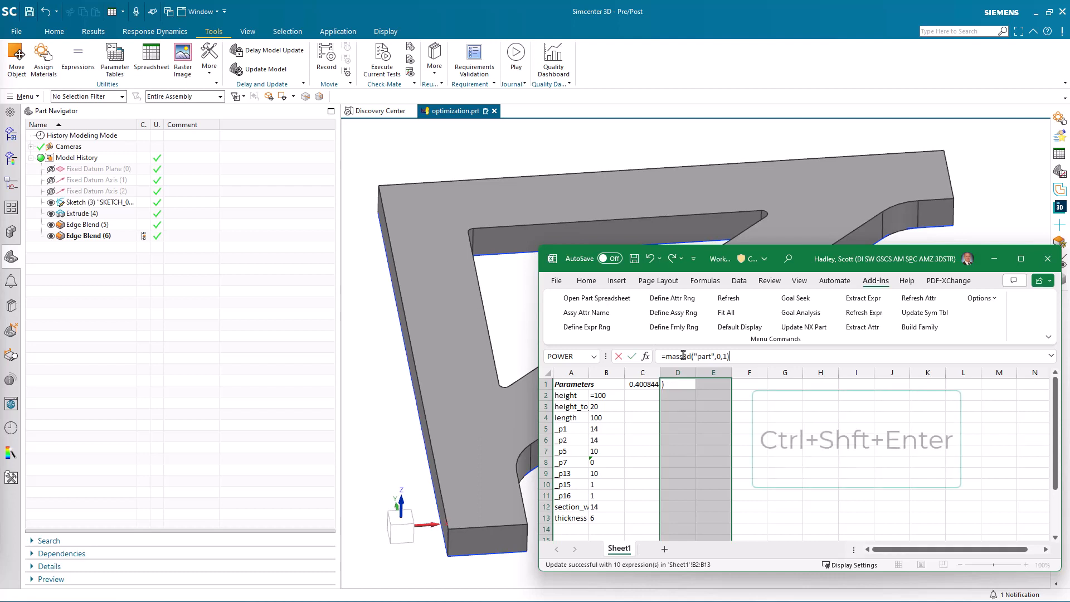
Fit column D's width to its contents and look through the full list of mass properties
{"action": "double_click", "coordinate": [696, 373]}
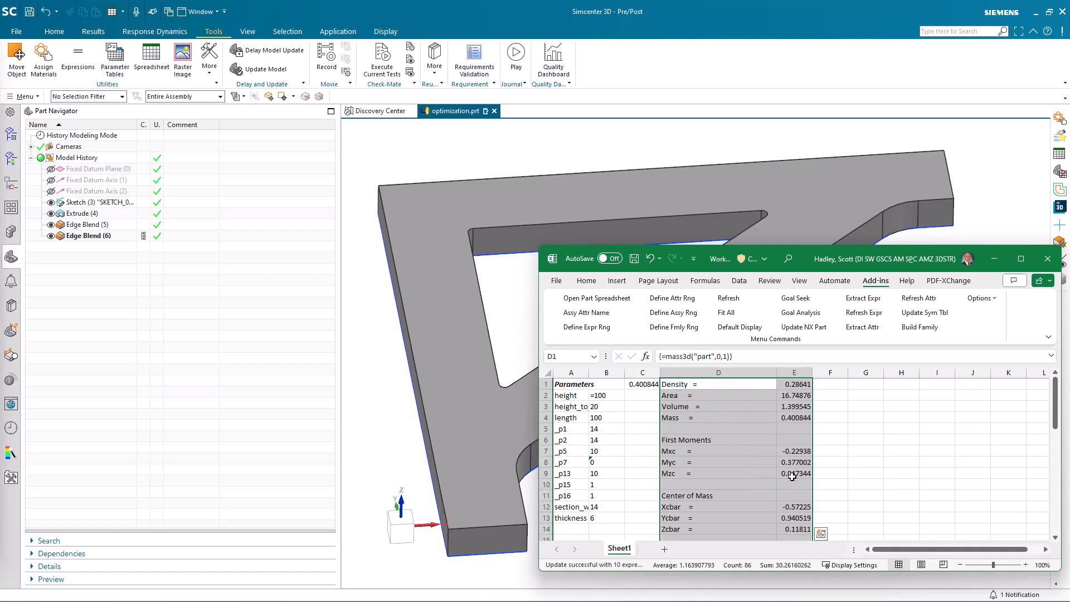
{"action": "scroll", "coordinate": [795, 491], "scroll_direction": "down", "scroll_amount": 1}
{"action": "scroll", "coordinate": [796, 491], "scroll_direction": "down", "scroll_amount": 6}
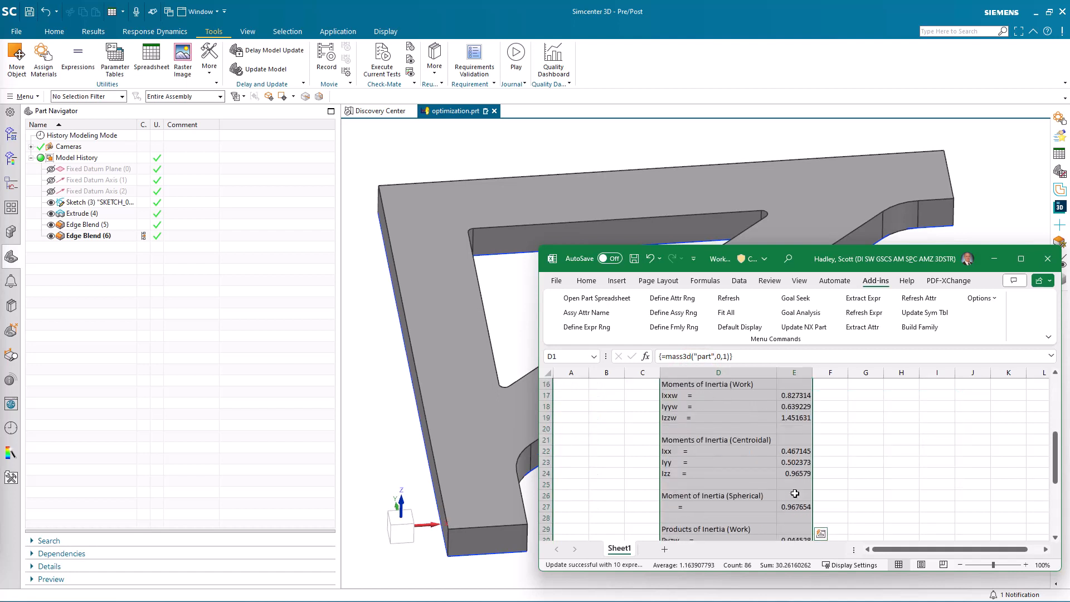
{"action": "scroll", "coordinate": [796, 493], "scroll_direction": "down", "scroll_amount": 3}
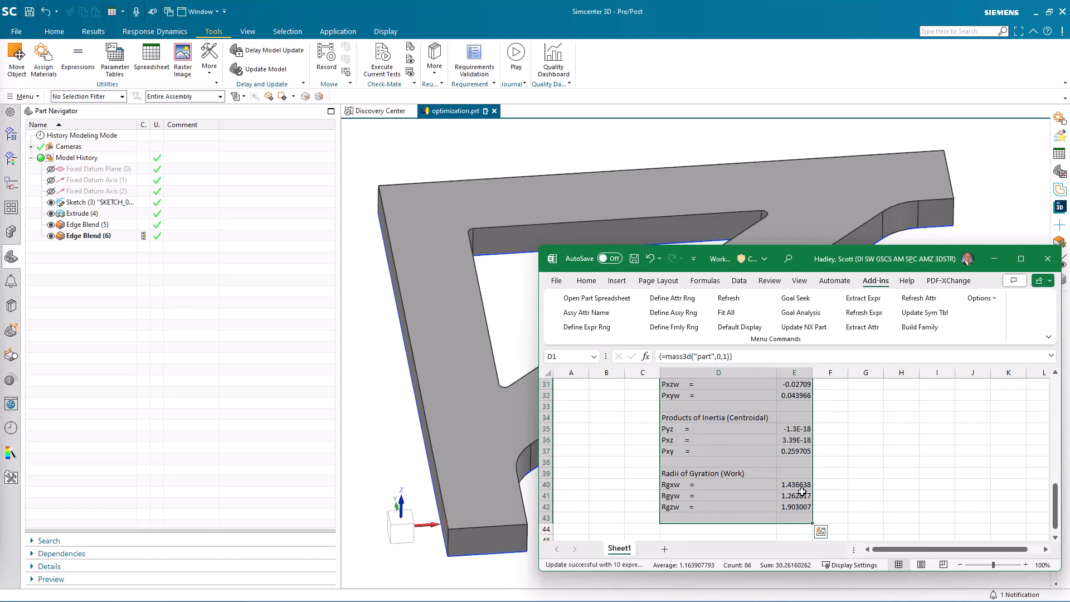
{"action": "scroll", "coordinate": [801, 490], "scroll_direction": "up", "scroll_amount": 10}
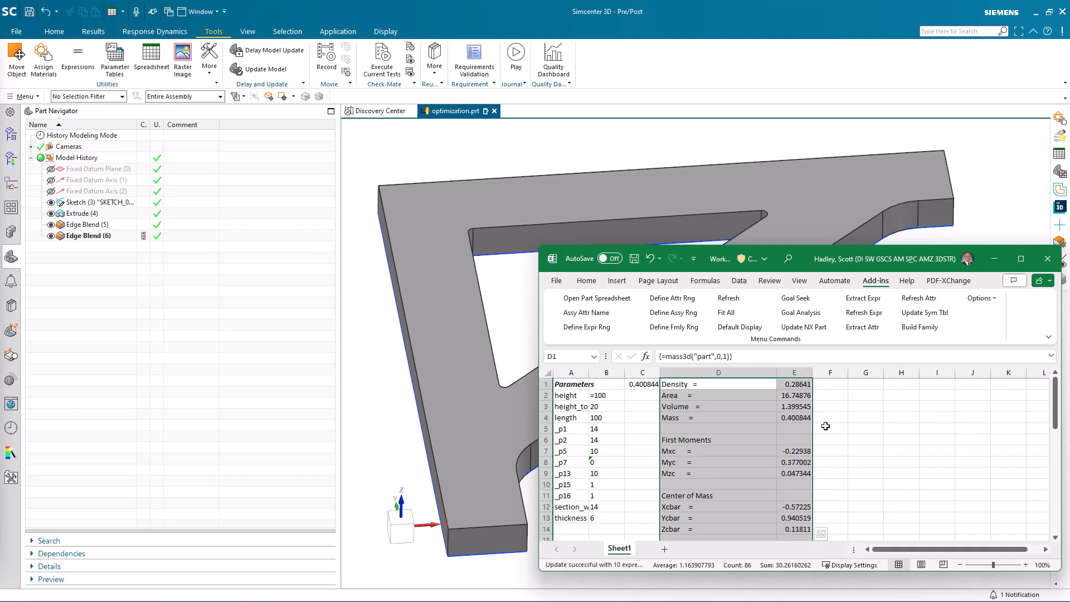
Set up the add-in's Goal Seek with variable cell b12, target cell e4 and target value .3
{"action": "left_click", "coordinate": [831, 429]}
{"action": "left_click", "coordinate": [789, 298]}
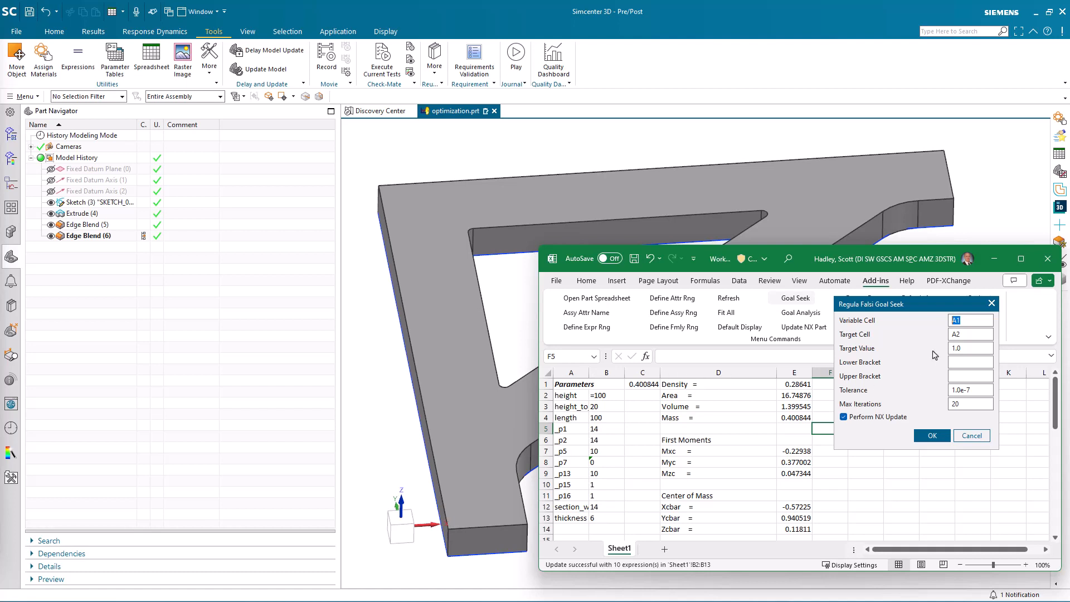
{"action": "left_click", "coordinate": [964, 320]}
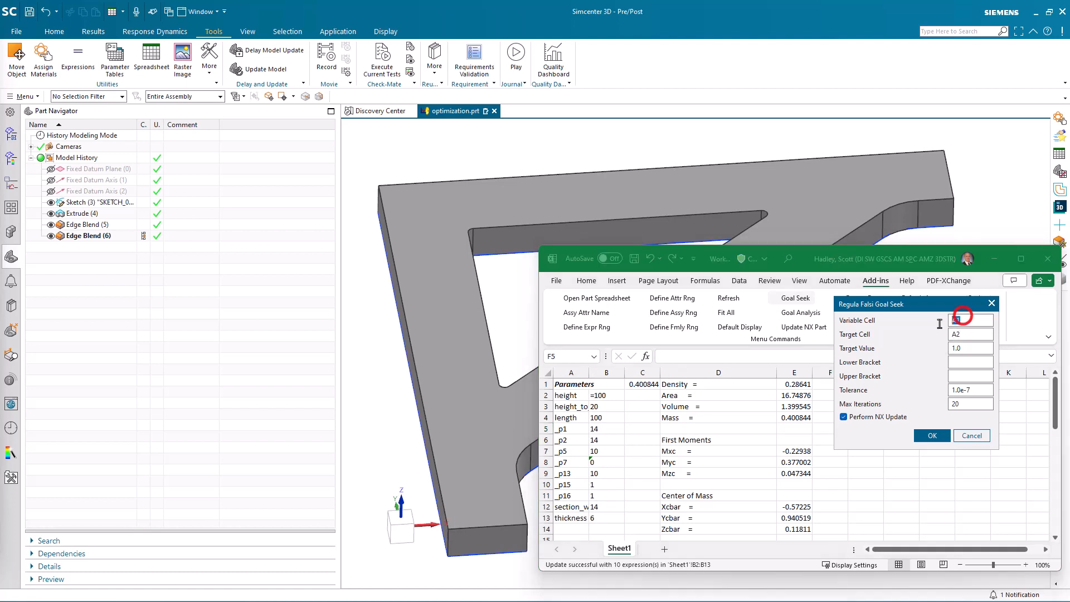
{"action": "type", "text": "b12"}
{"action": "key", "text": "Tab"}
{"action": "type", "text": "e4"}
{"action": "key", "text": "Tab"}
{"action": "type", "text": ".3"}
Set the goal seek tolerance to 1.0e-3 and run it with the NX update enabled
{"action": "left_click", "coordinate": [977, 390]}
{"action": "key", "text": "BackSpace"}
{"action": "type", "text": "3"}
{"action": "left_click", "coordinate": [938, 438]}
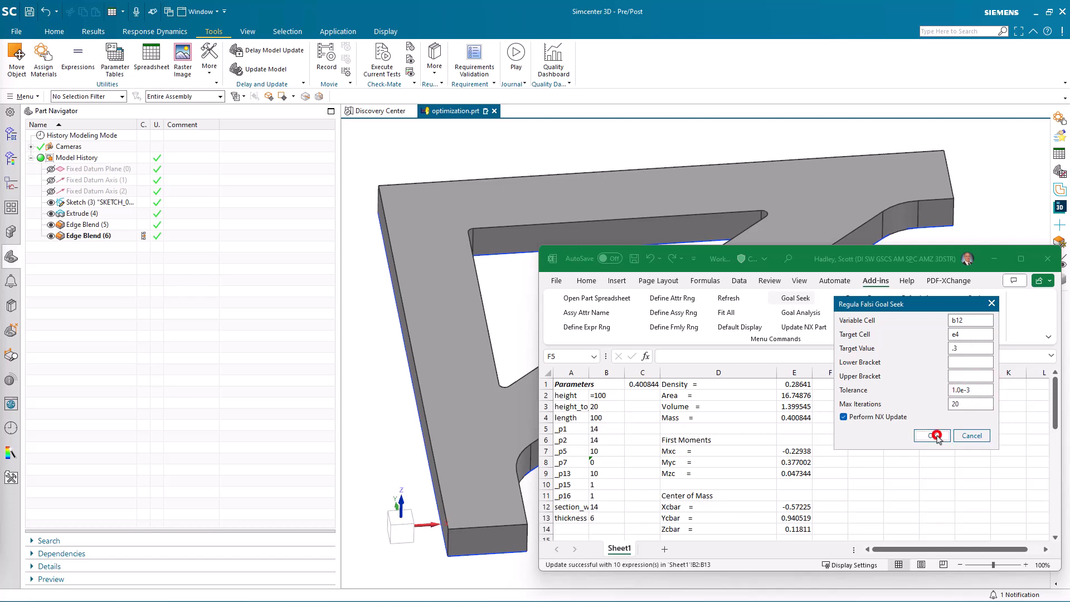